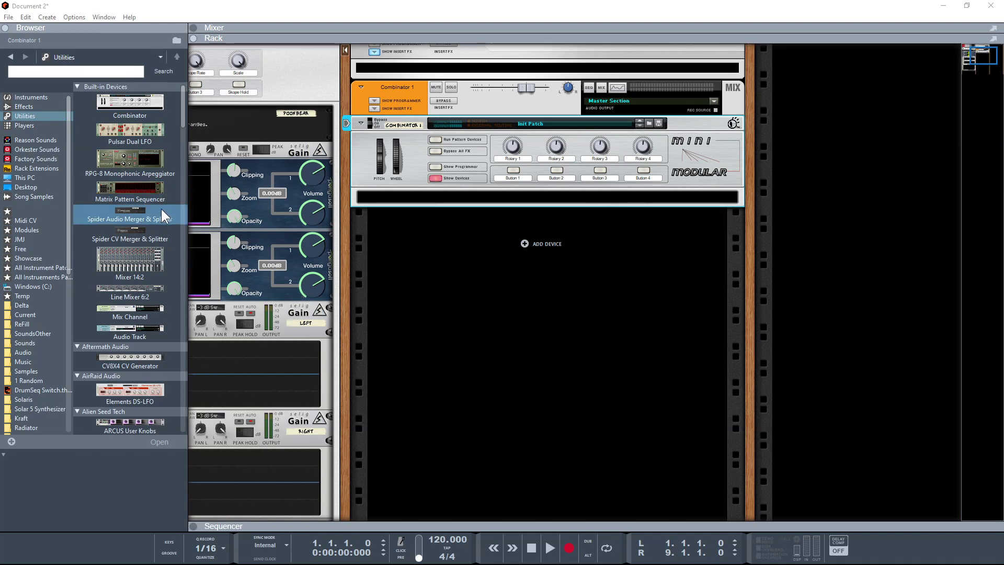
Step: Add a Line Mixer 6:2 inside the Combinator and a ModPanel8 CV Control Board above it
drag(121, 290, 538, 199)
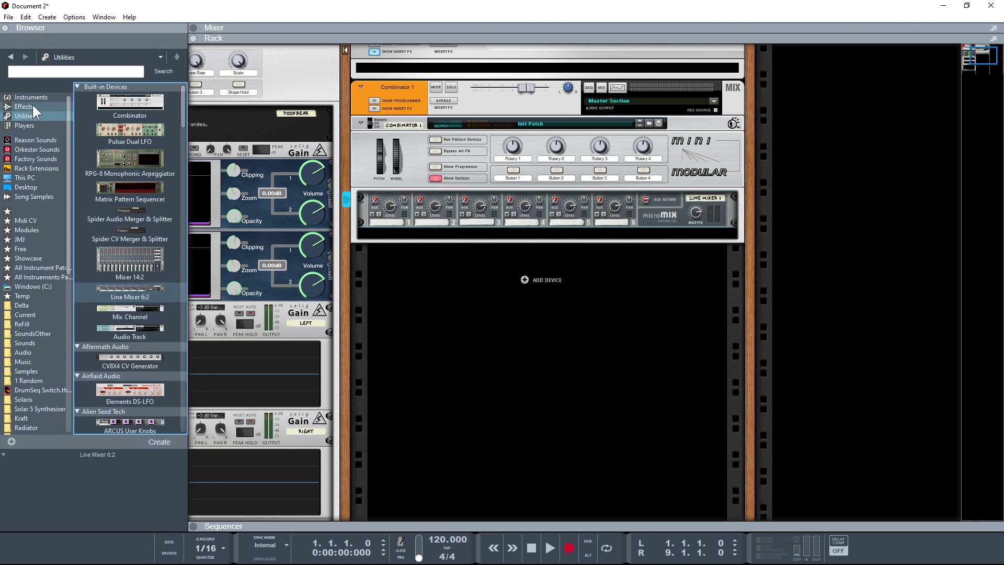
click(33, 231)
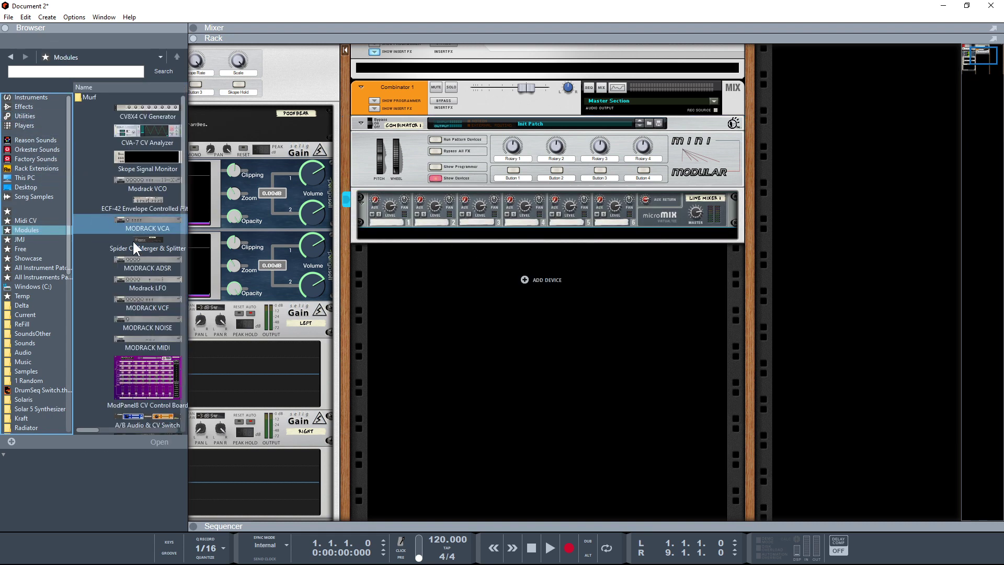
click(132, 393)
drag(132, 392, 492, 201)
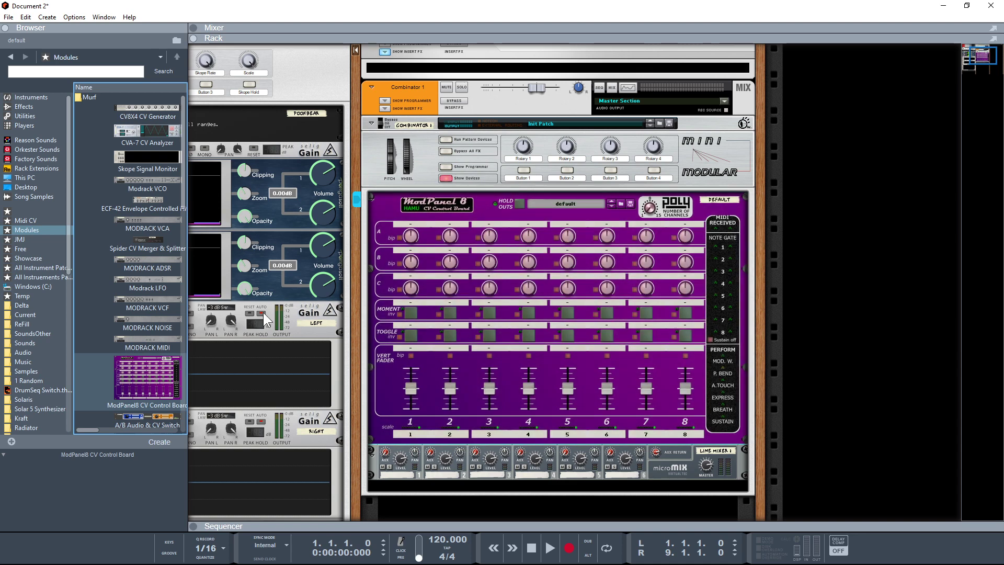
Step: Add a Modrack VCO and a MODRACK VCA below the line mixer in the Combinator
scroll(445, 294, down, 2)
scroll(444, 294, down, 3)
drag(135, 190, 495, 325)
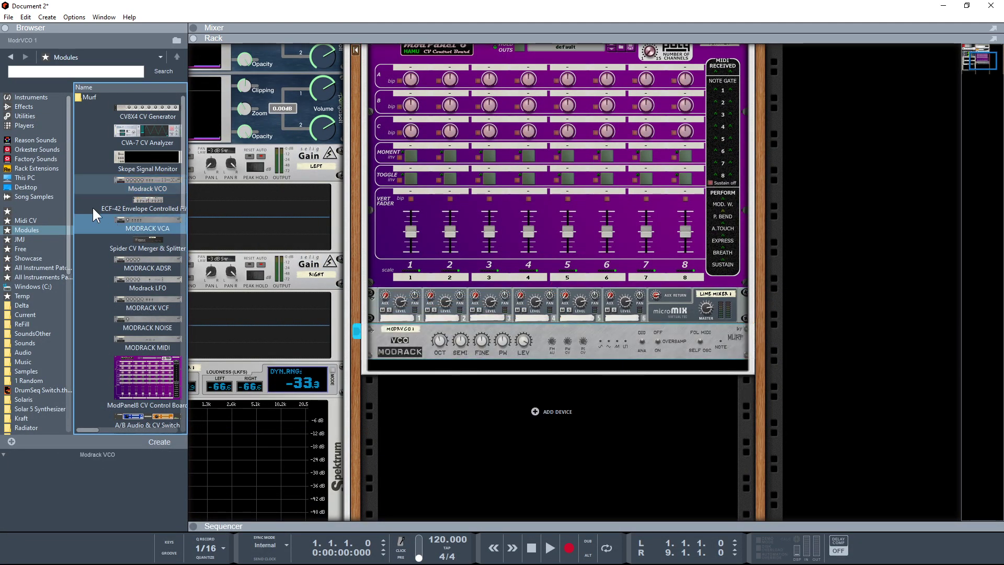
drag(146, 222, 533, 367)
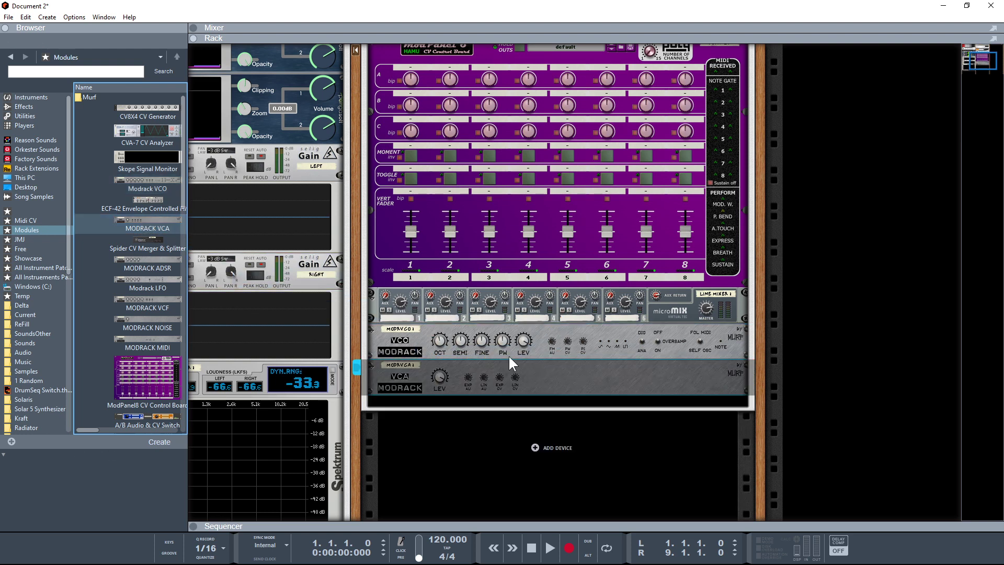
Step: Add a MODRACK ADSR, a Spider CV Merger & Splitter and an A/B Audio & CV Switch below the VCA
click(141, 265)
drag(141, 263, 507, 399)
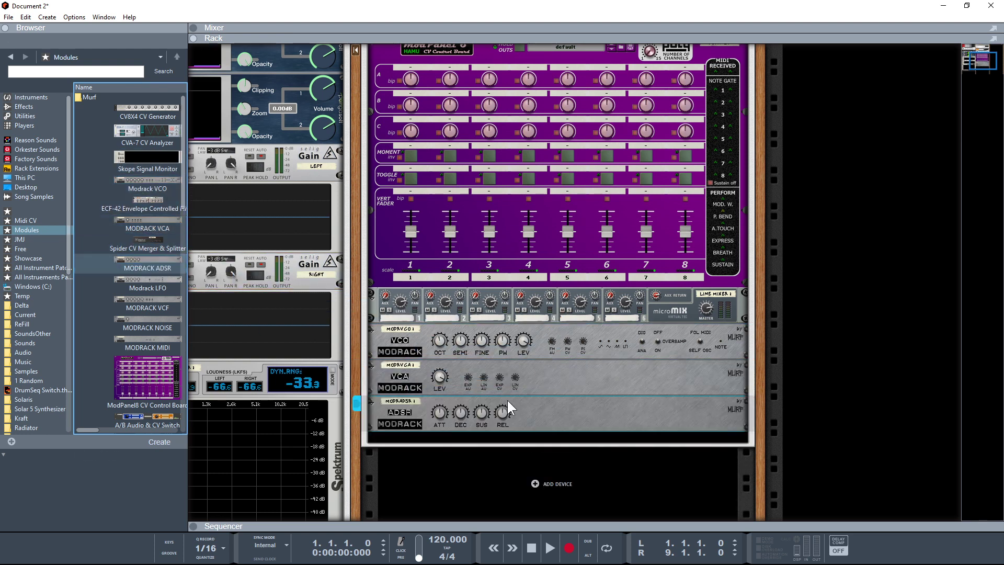
drag(142, 238, 493, 433)
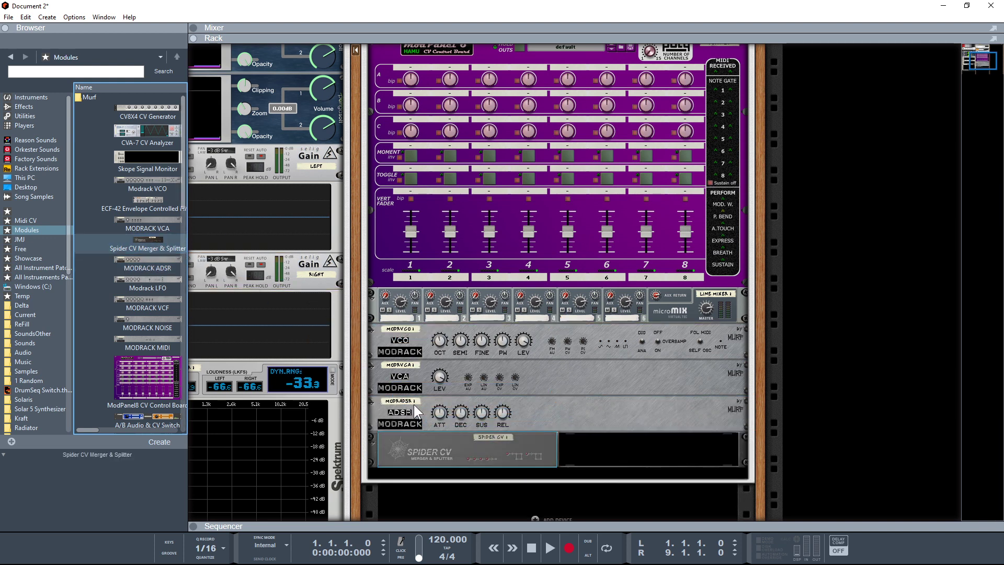
mouse_move(136, 418)
mouse_down()
mouse_move(550, 442)
mouse_move(548, 466)
mouse_up()
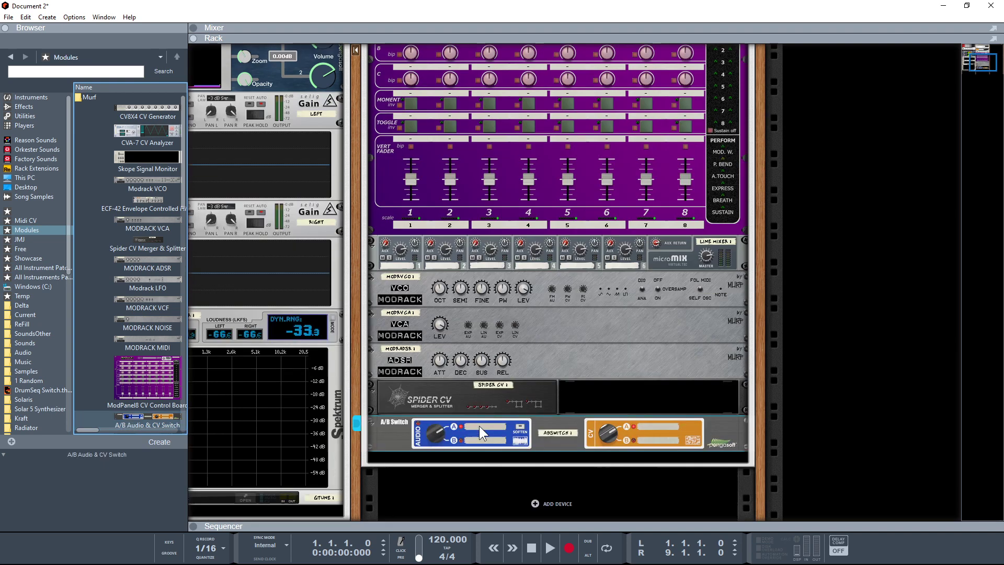
Step: Add a Little LFO below the A/B Switch, followed by a second MODRACK VCA and a second MODRACK ADSR
scroll(139, 296, down, 3)
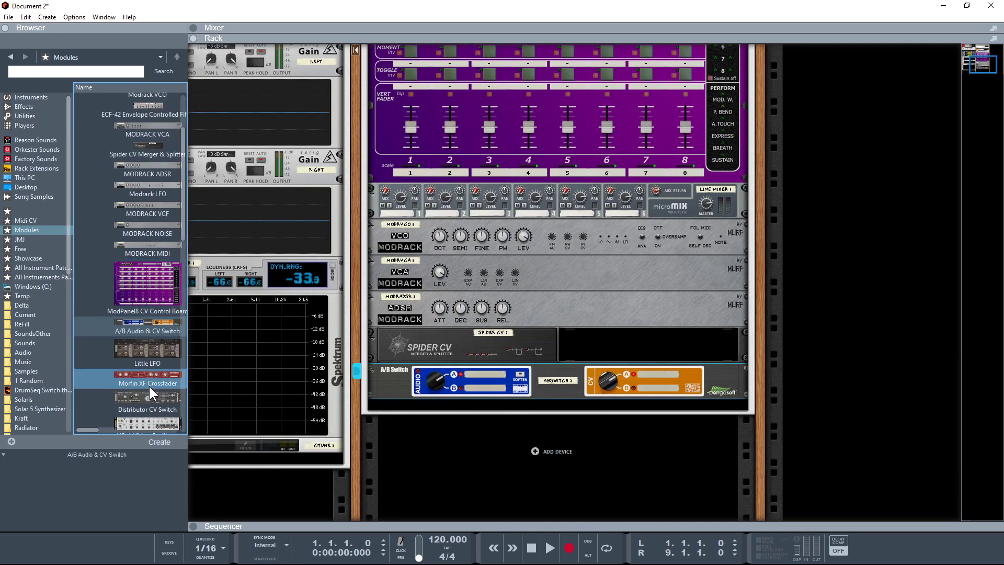
drag(123, 344, 476, 394)
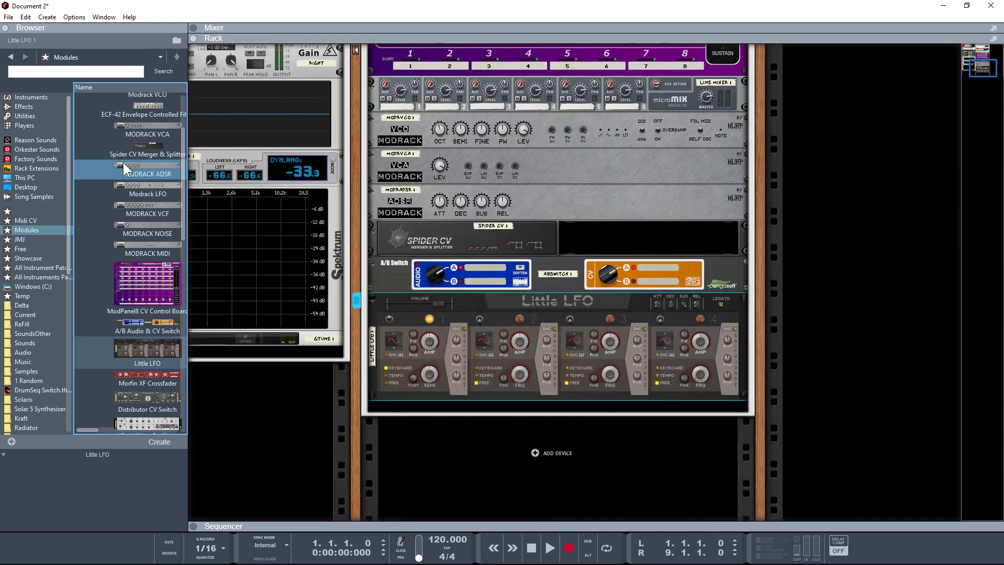
drag(134, 123, 527, 400)
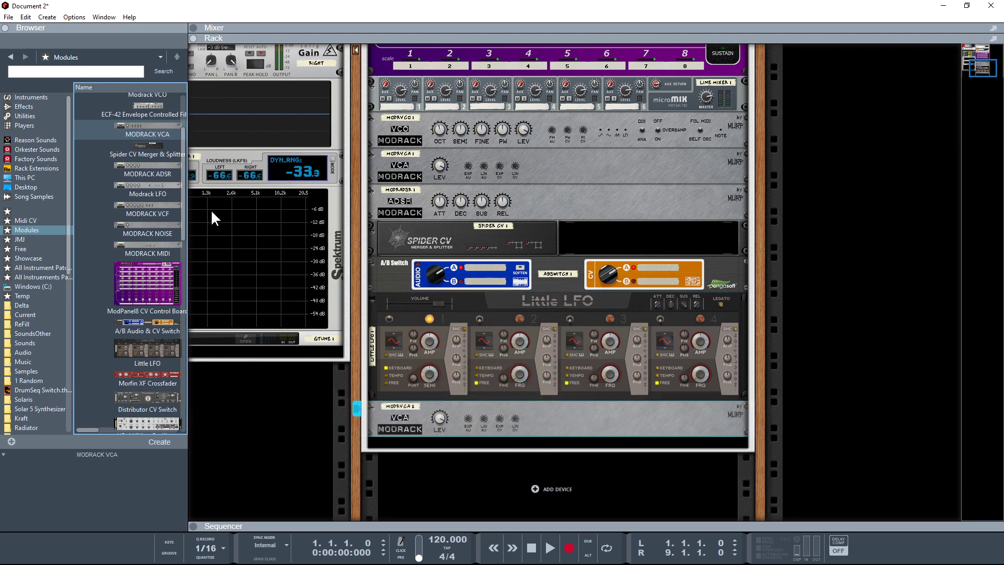
drag(139, 166, 557, 435)
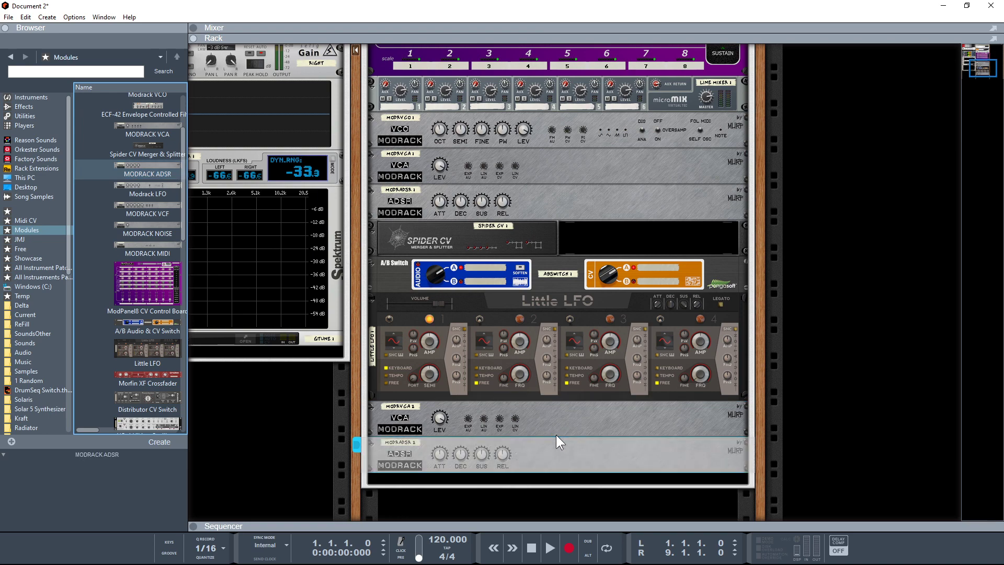
Step: On the rack's rear, route ModPanel8's first gate output through Spider CV Split A to the first ADSR, and that ADSR's output to the first VCA
key(Tab)
scroll(572, 432, up, 6)
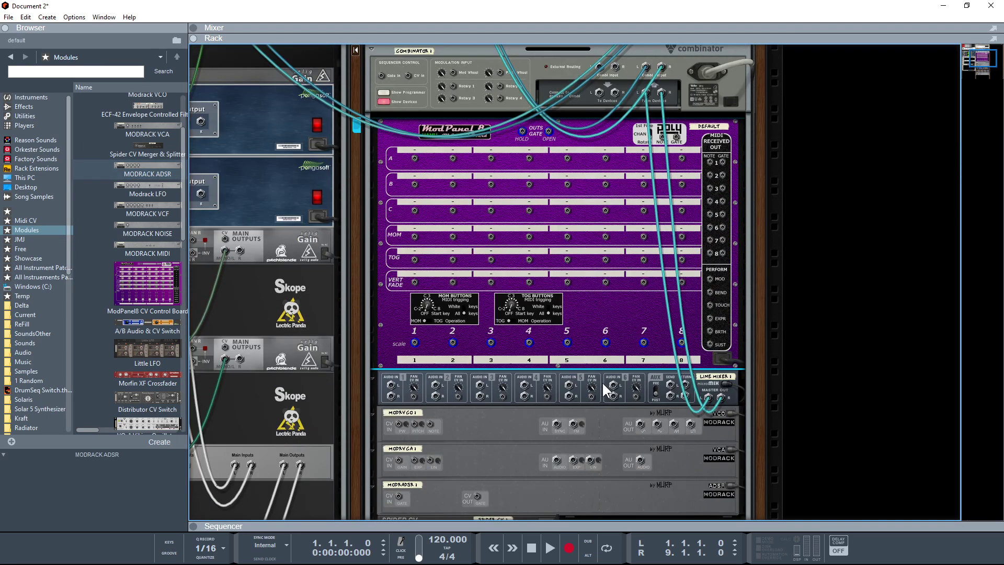
scroll(677, 148, down, 1)
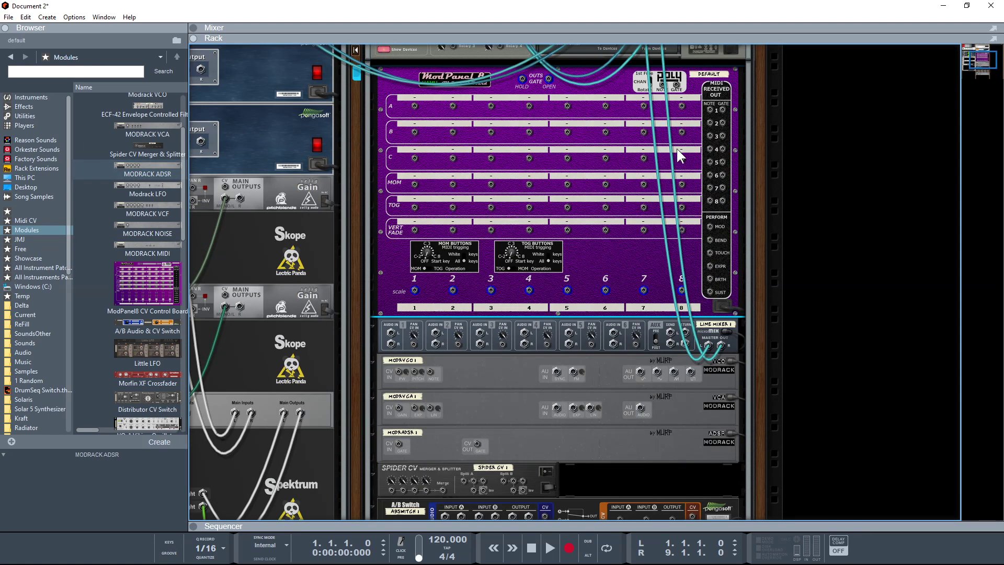
drag(723, 108, 398, 404)
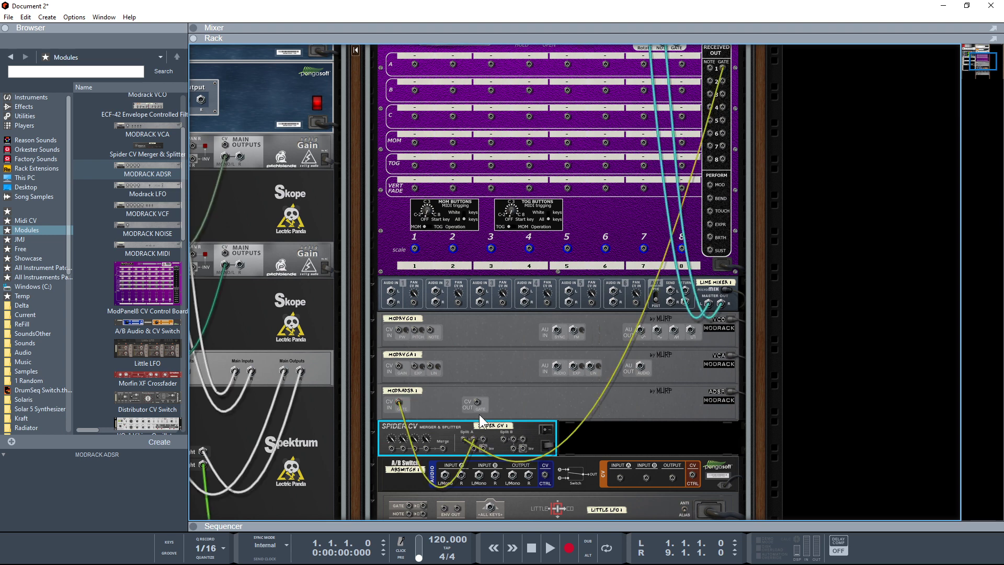
drag(477, 401, 396, 370)
Step: Patch a Spider CV Split A output into the second ADSR's gate input, and that ADSR's CV output into the second VCA
scroll(500, 401, down, 2)
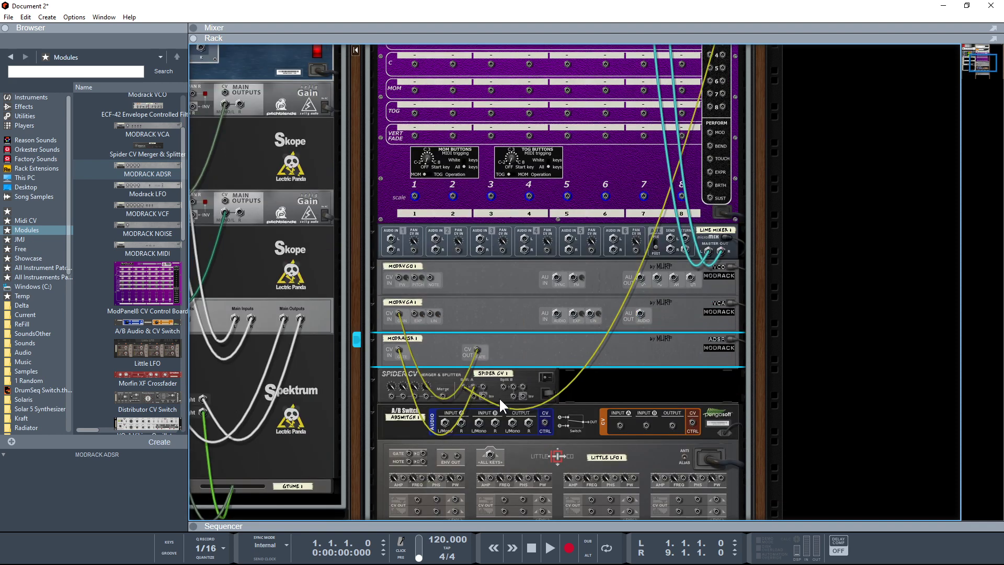
scroll(486, 388, down, 6)
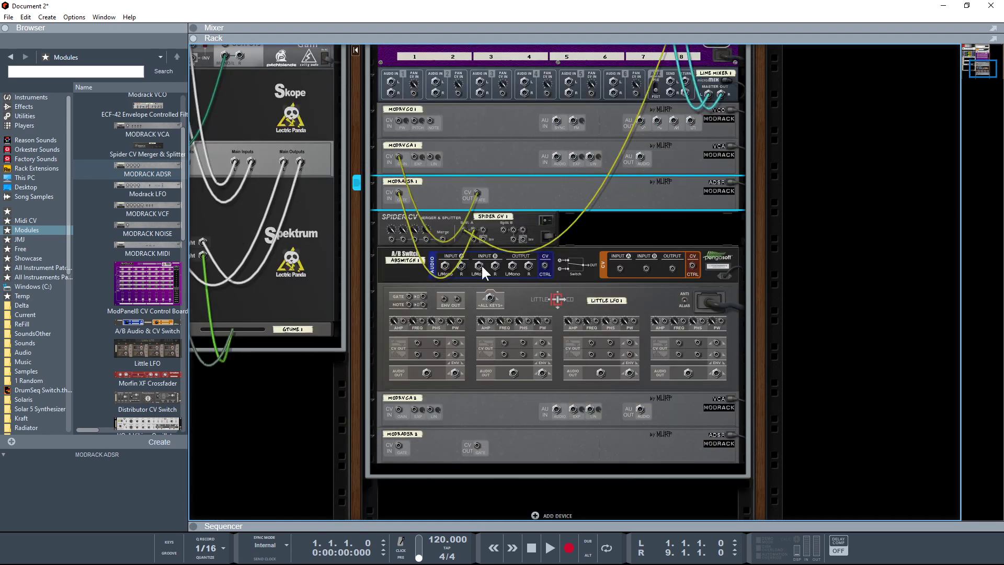
drag(483, 229, 400, 445)
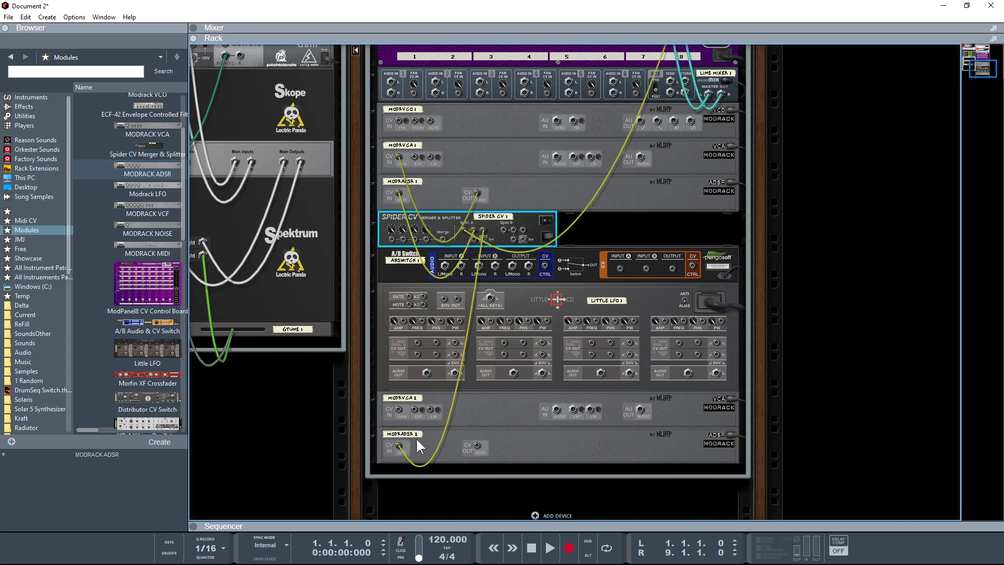
drag(476, 444, 399, 410)
Step: Patch Spider CV Split A outputs into the A/B Switch's CV input A and CV control, and its CV output into Split B
scroll(497, 422, up, 3)
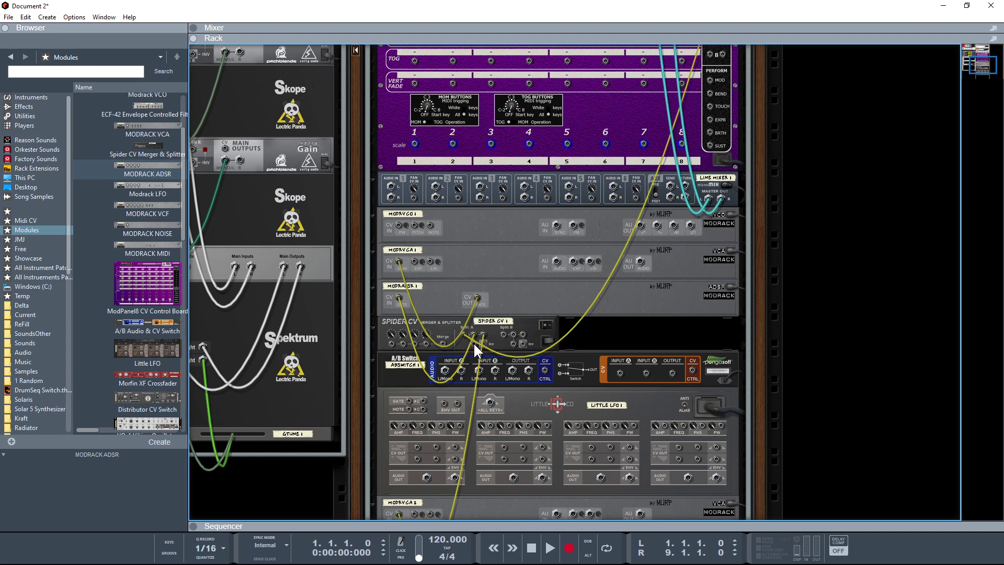
drag(474, 343, 620, 372)
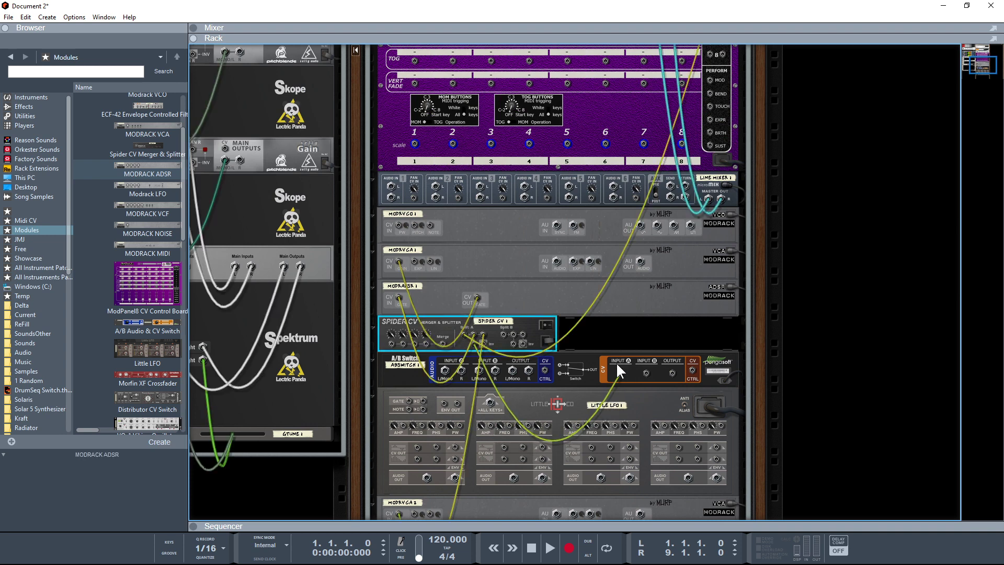
drag(482, 341, 504, 335)
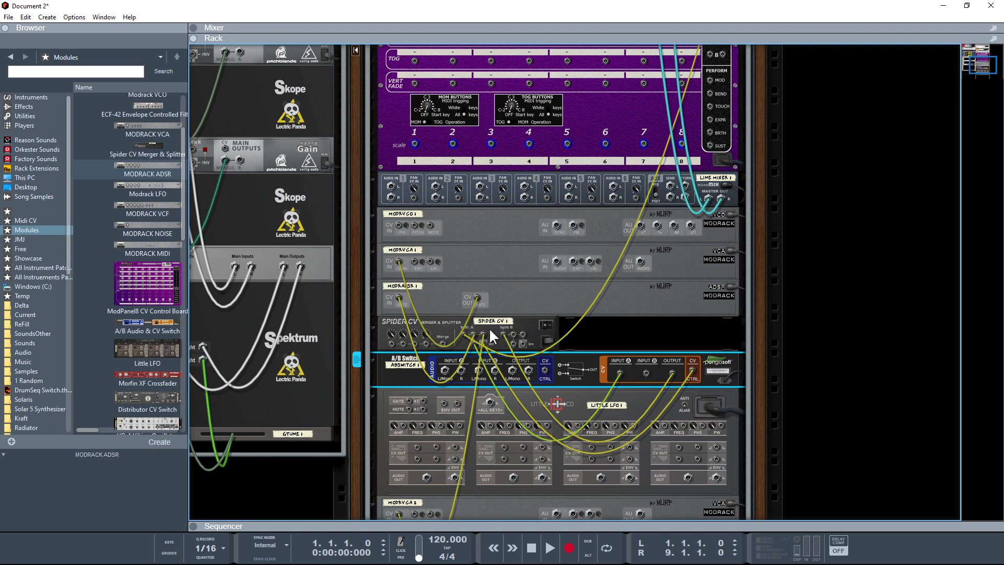
Step: Patch two Spider CV Split B outputs into the linear CV inputs of the first and second VCAs
drag(513, 332, 430, 264)
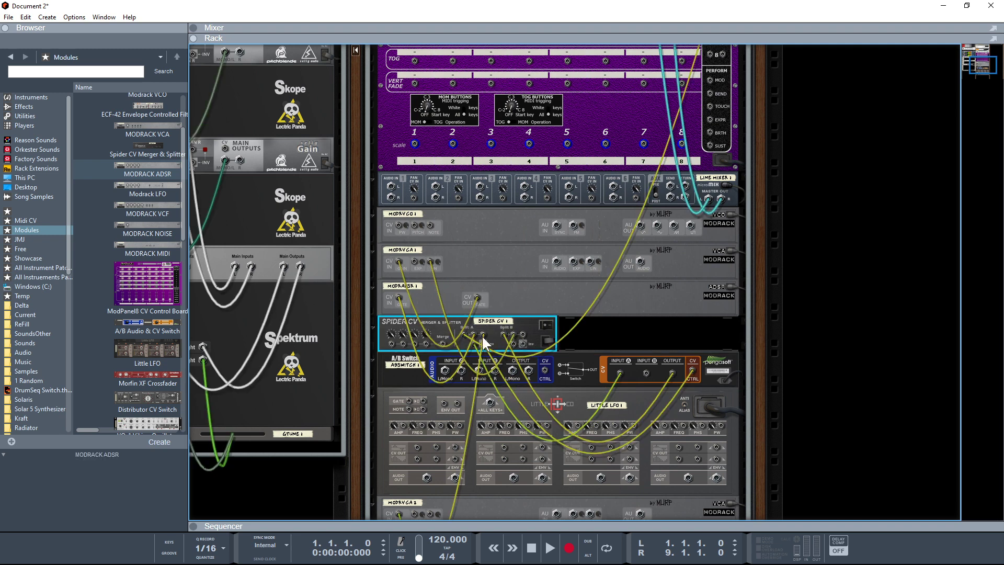
scroll(480, 355, down, 4)
drag(521, 231, 430, 411)
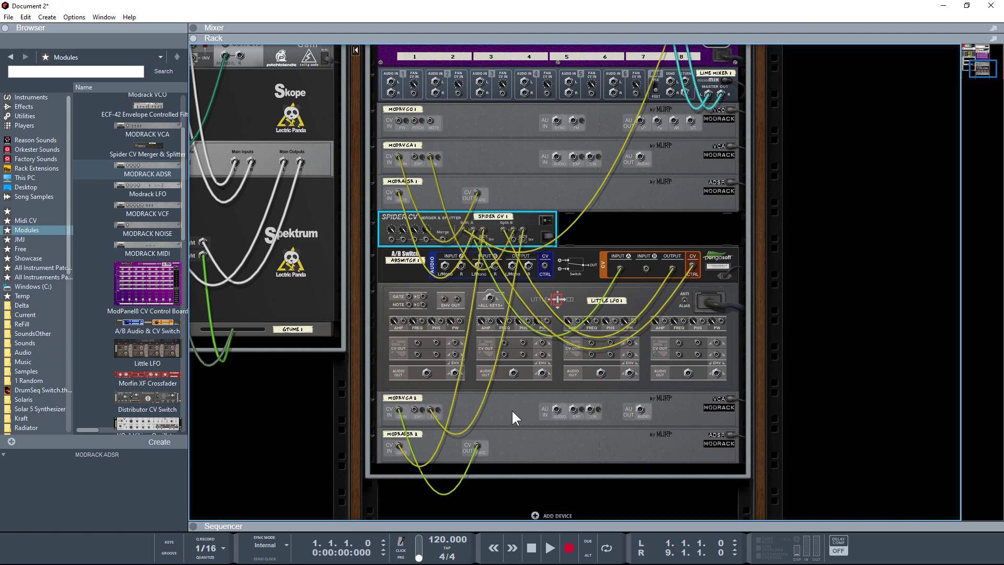
Step: Patch ModPanel8's row A output for channel 1 into the VCO's pitch CV input and check the rack's front
scroll(512, 411, up, 4)
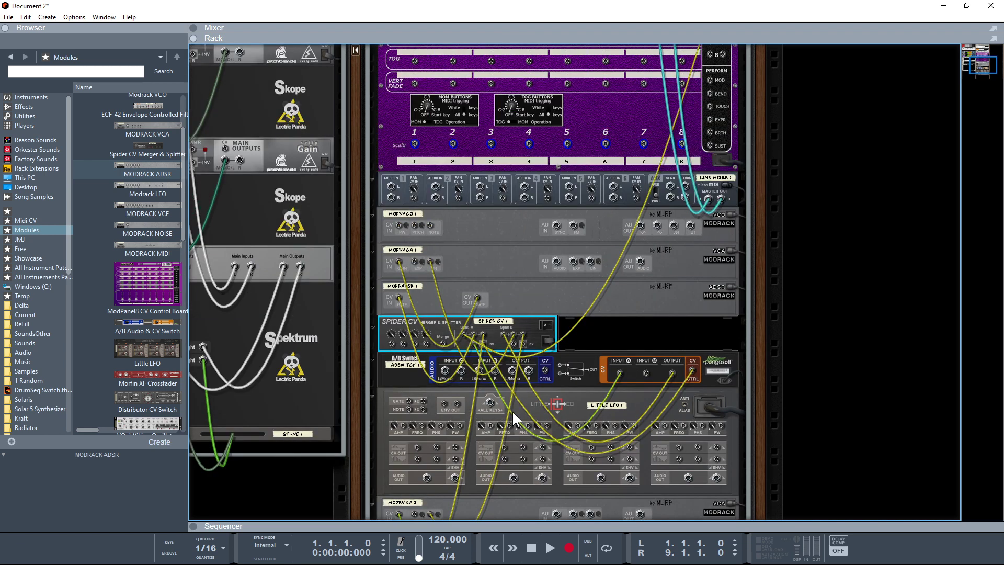
scroll(512, 410, up, 2)
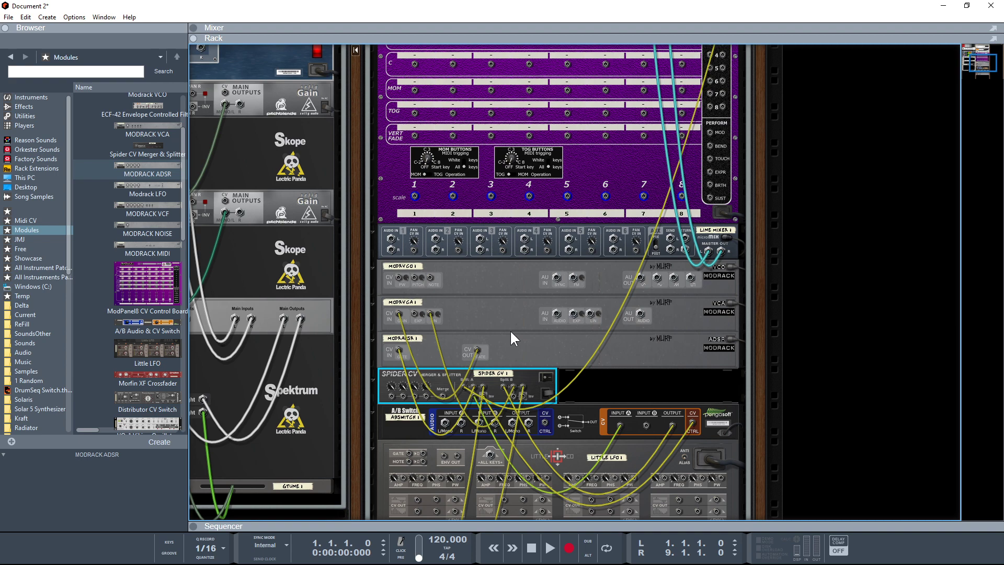
scroll(483, 315, up, 6)
drag(414, 169, 415, 436)
key(Tab)
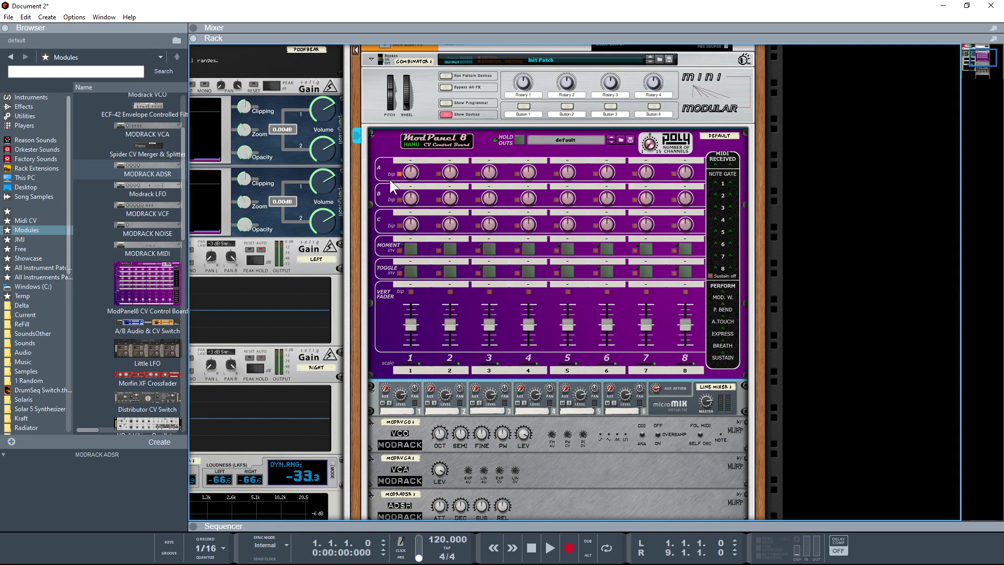
Step: Connect the VCO's main output to the first VCA's audio input, and that VCA's output to line mixer channel 1
key(Tab)
scroll(551, 321, down, 5)
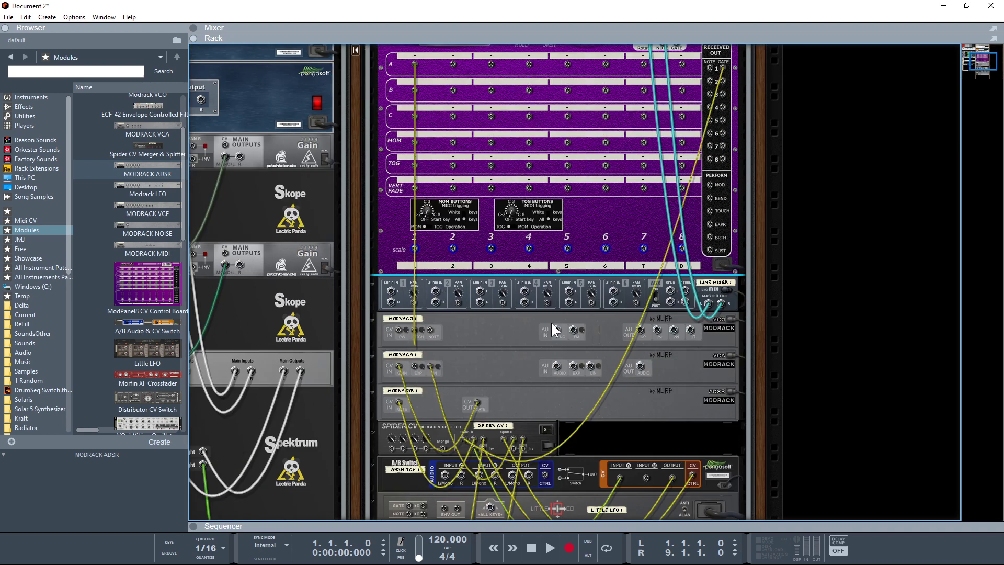
scroll(551, 321, down, 2)
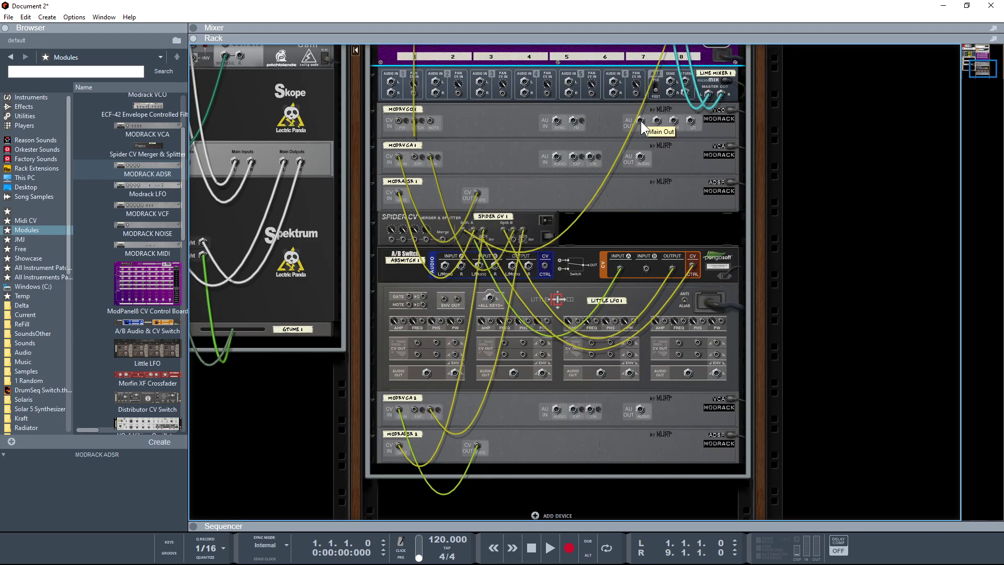
drag(640, 119, 557, 155)
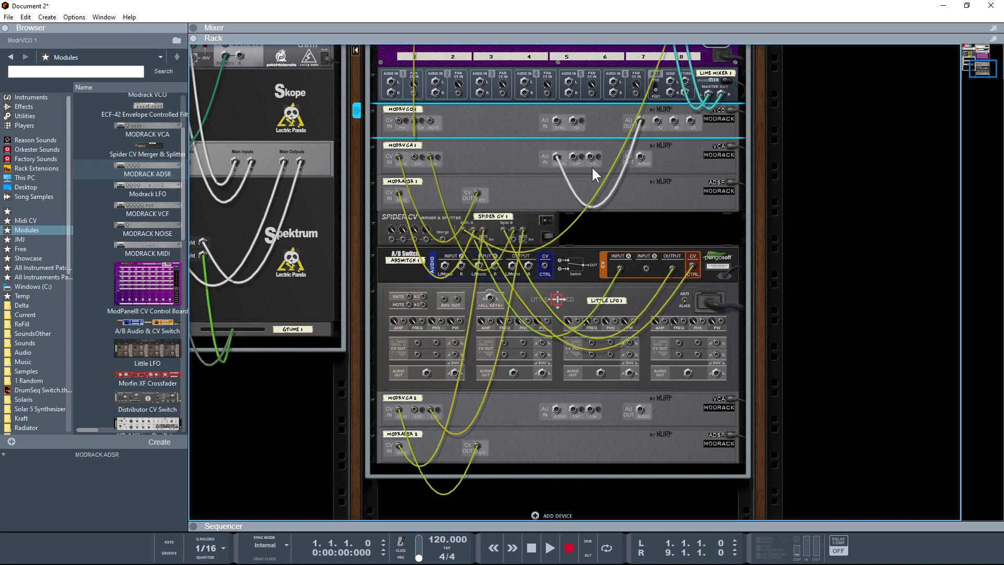
drag(640, 157, 392, 82)
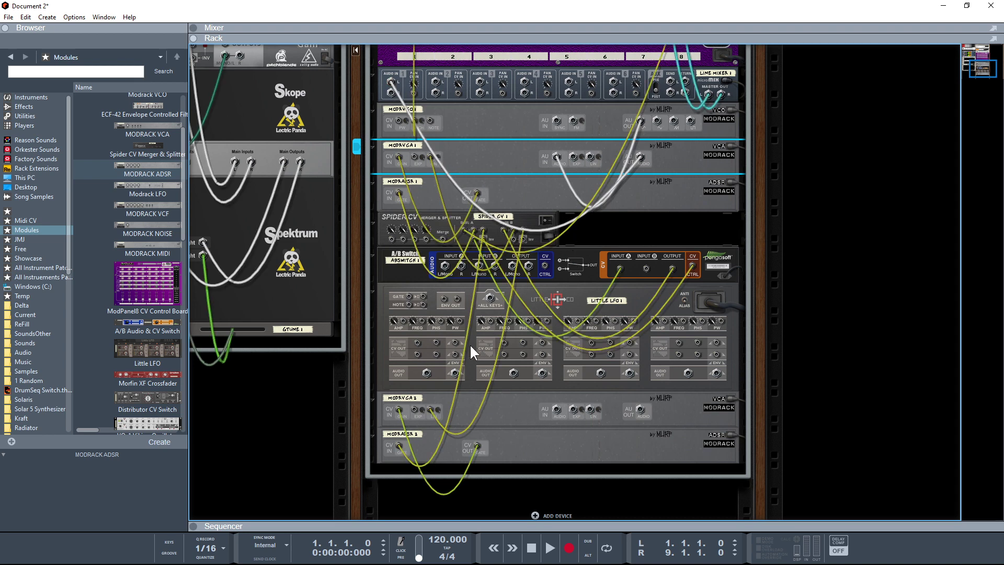
Step: Connect the Little LFO's first audio output to the second VCA's input, and that VCA's output to line mixer channel 2
drag(426, 372, 557, 410)
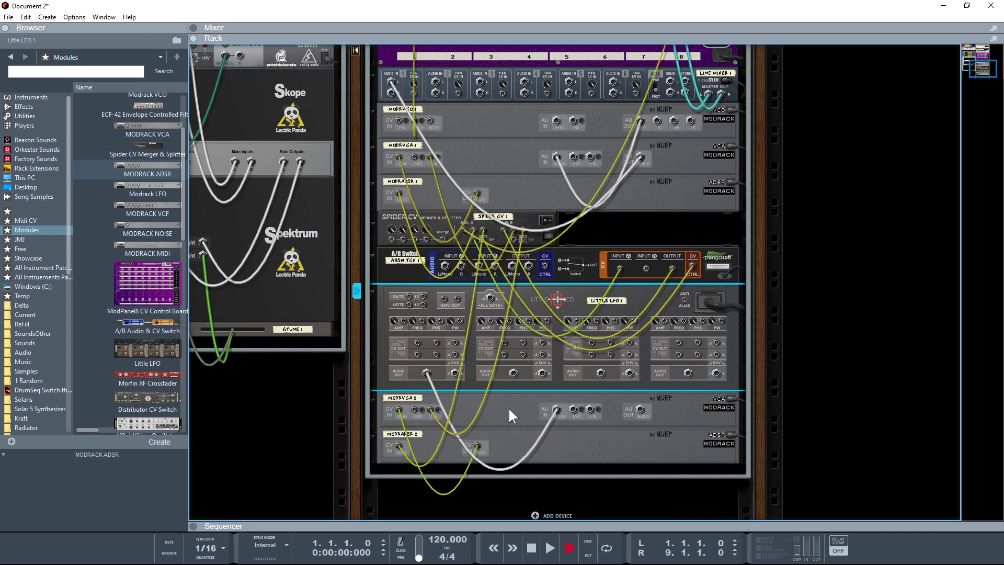
drag(641, 410, 528, 217)
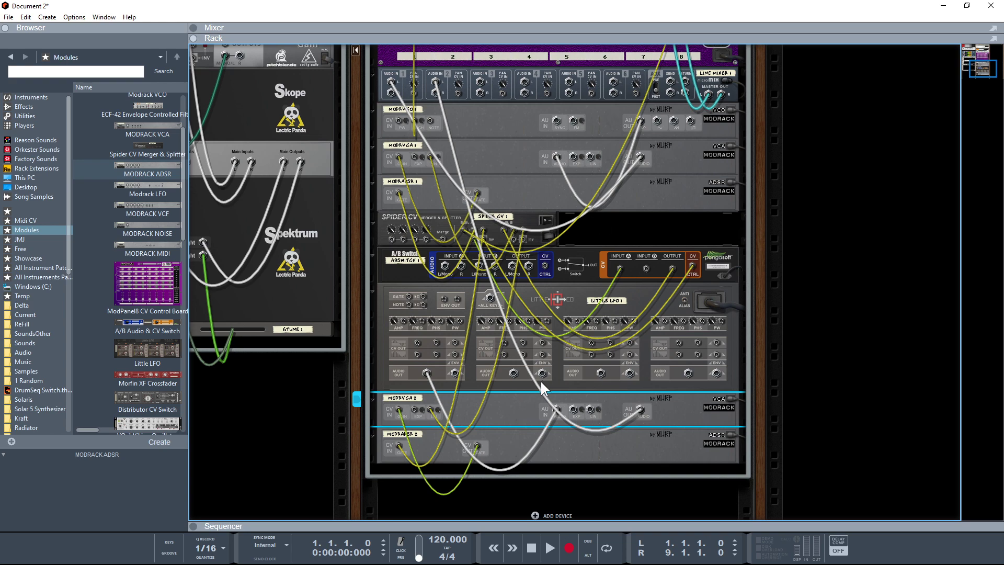
scroll(540, 381, up, 3)
key(Tab)
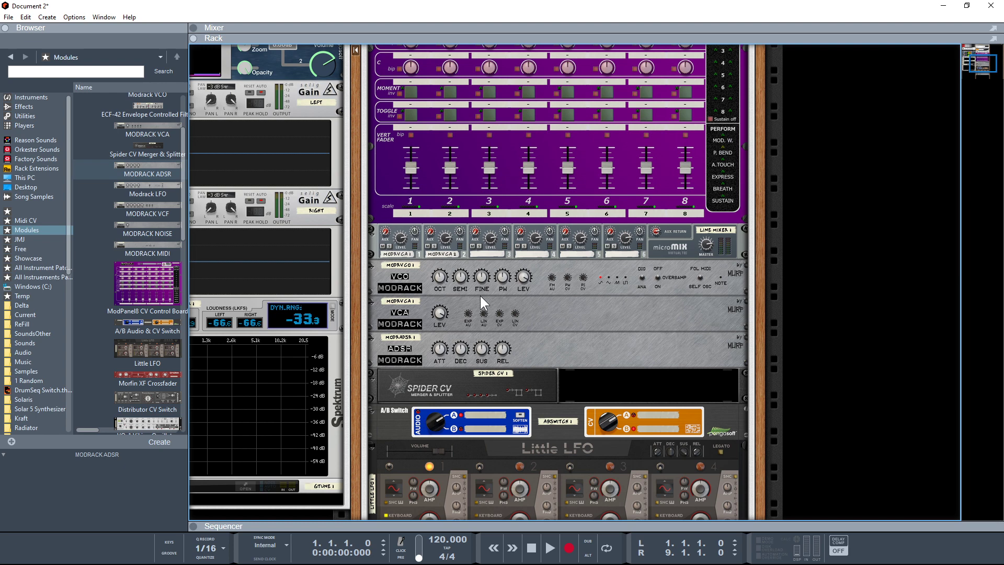
Step: Return to the rack's front and switch on oversampling on the Modrack VCO
key(Tab)
key(Tab)
click(398, 236)
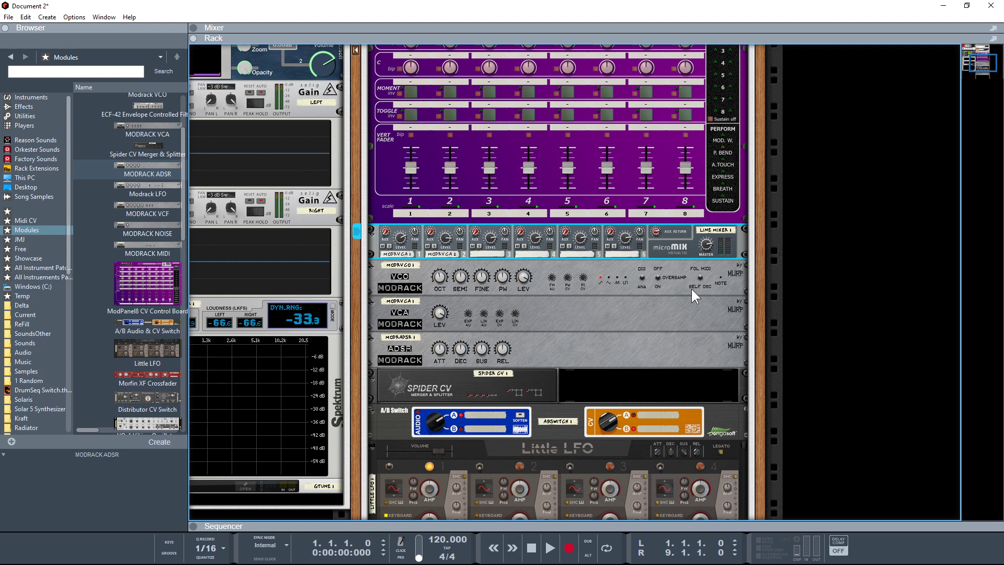
click(659, 278)
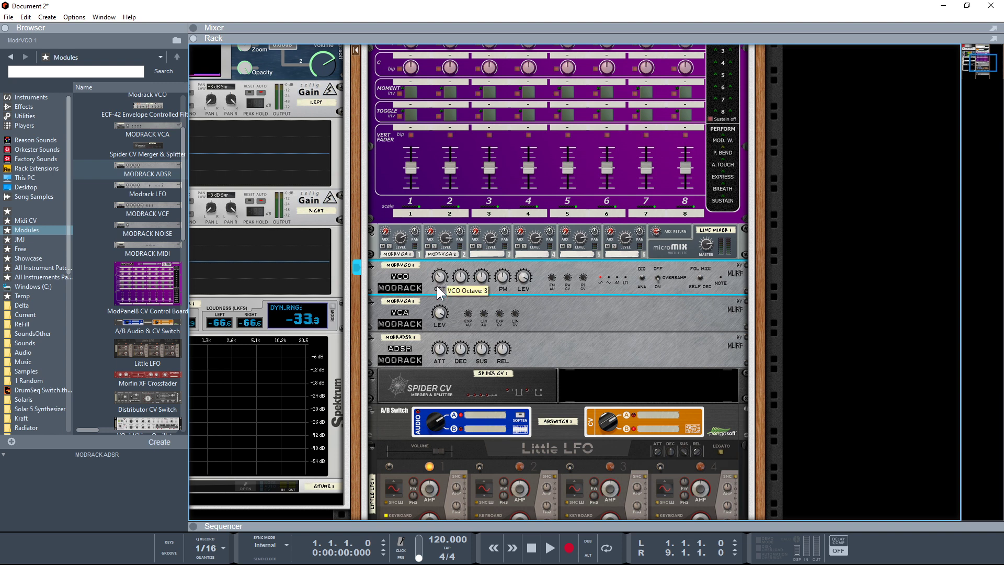
Step: Adjust the Modrack VCO's semitone tuning and the first VCA's level
drag(459, 291, 458, 300)
click(438, 312)
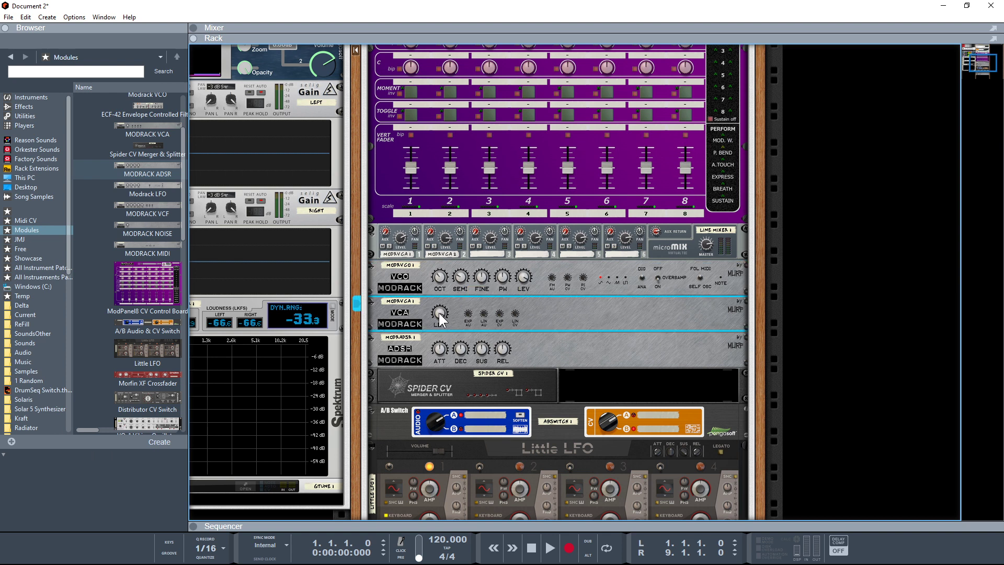
Step: Shape the first ADSR envelope with a decay of 0.11 and a short release of about 0.08
click(439, 361)
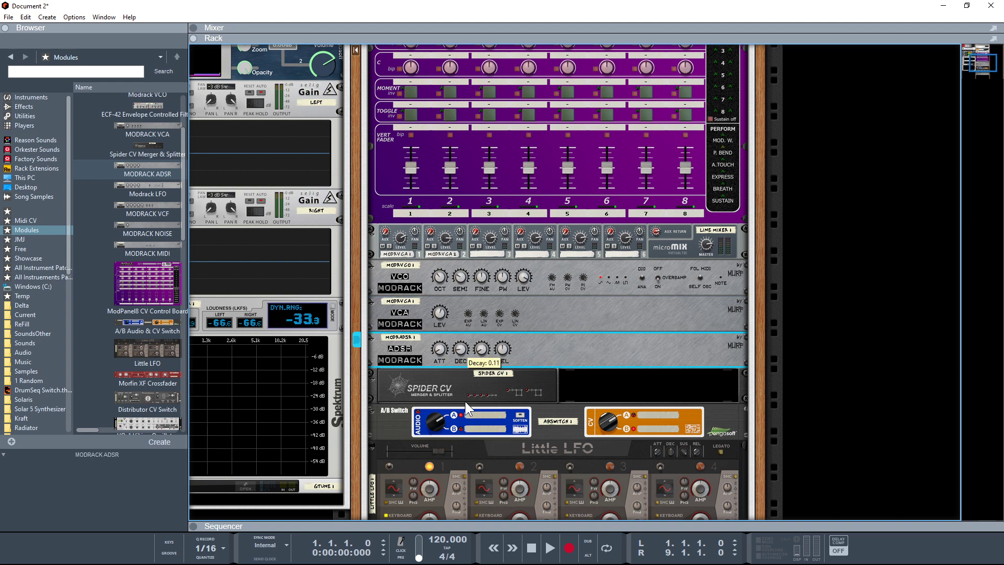
drag(465, 400, 466, 402)
drag(506, 353, 497, 401)
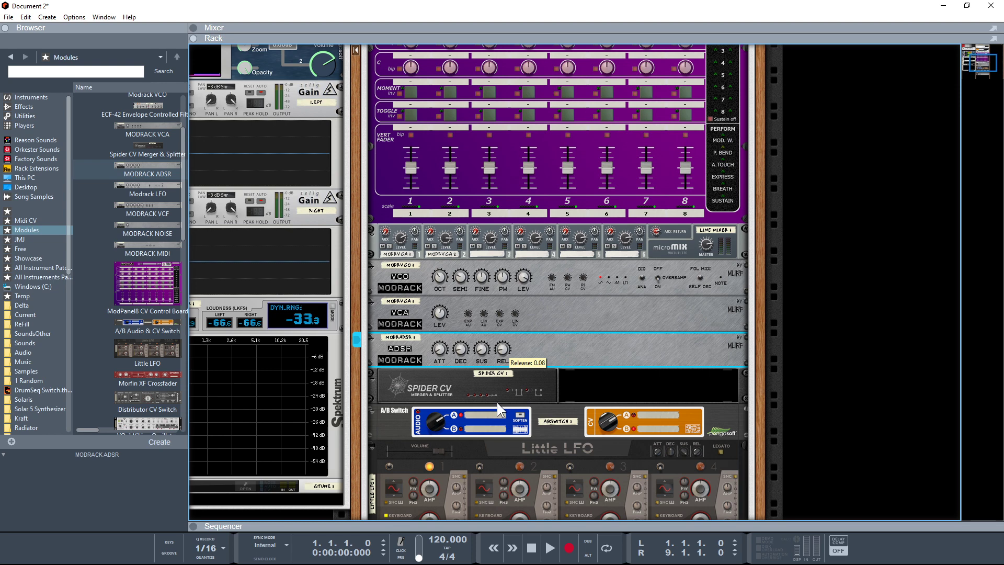
drag(497, 403, 495, 386)
Step: Set the Little LFO's LFO 1 waveform to noise and its rate mode to Free
scroll(530, 335, down, 4)
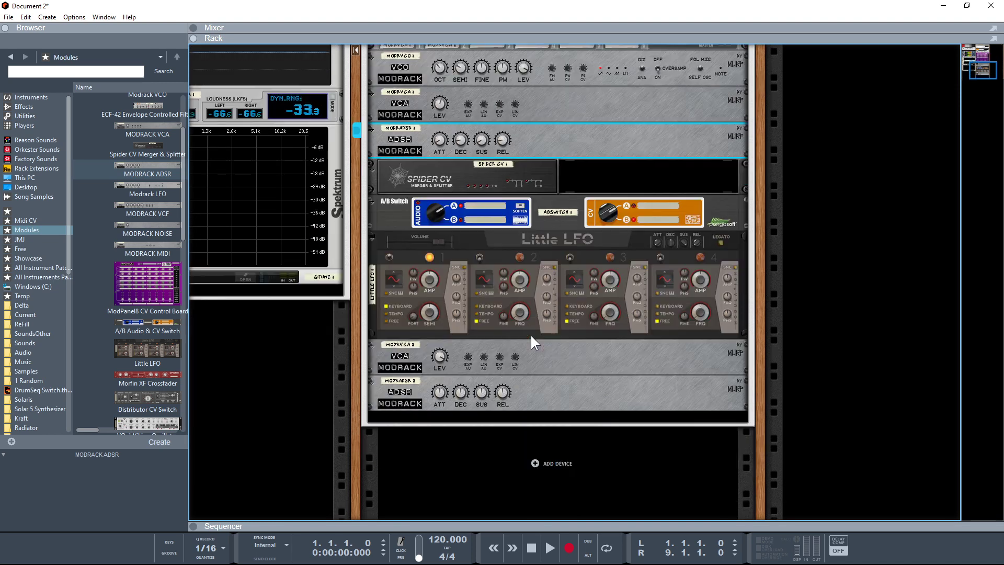
click(394, 284)
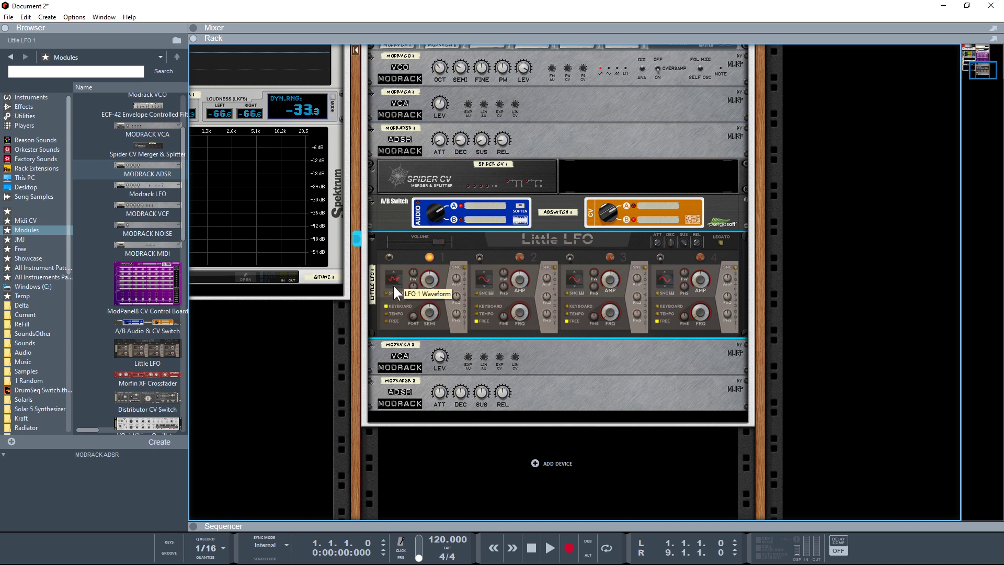
click(393, 281)
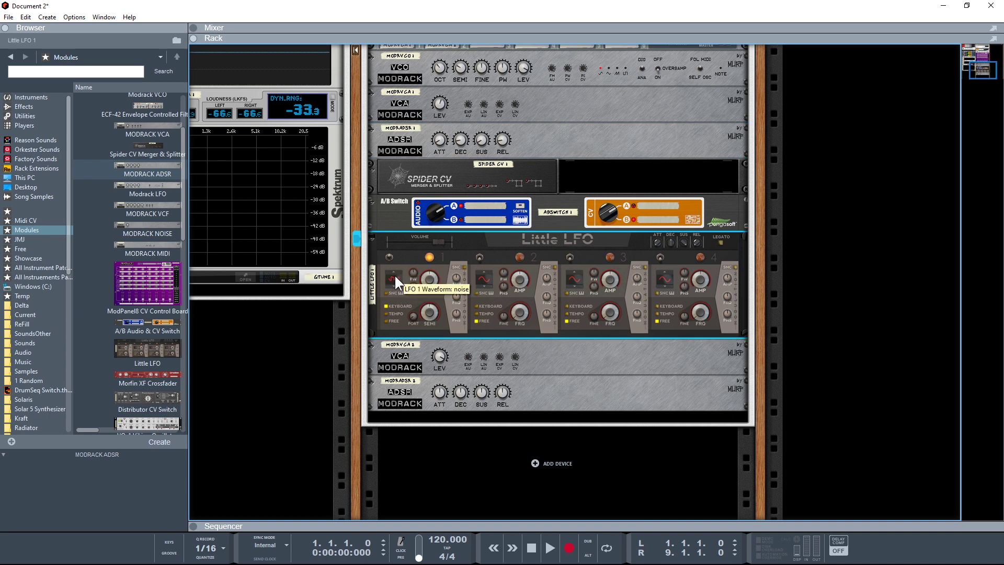
click(389, 306)
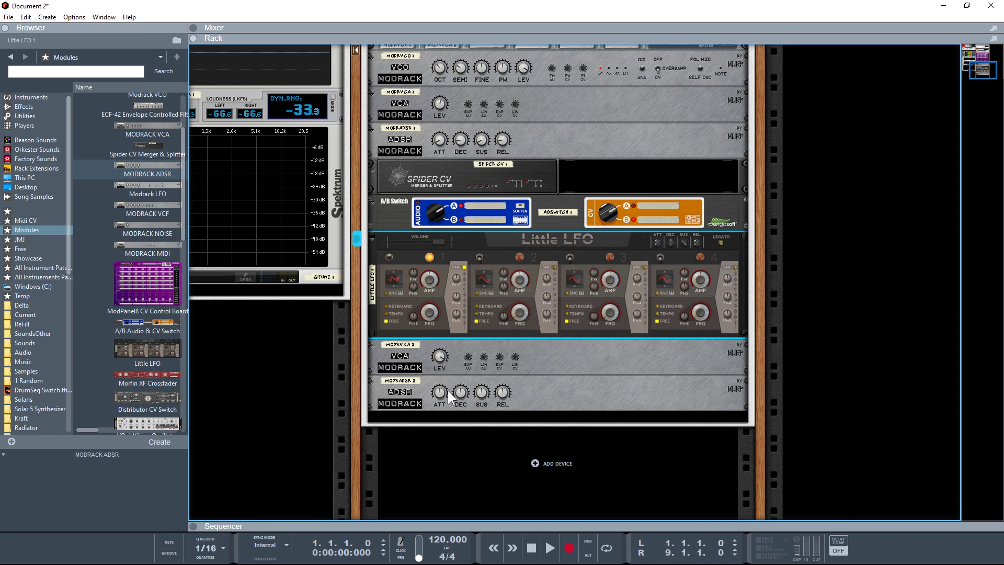
Step: Lower the sustain, decay and release of the second ADSR envelope
drag(481, 392, 481, 498)
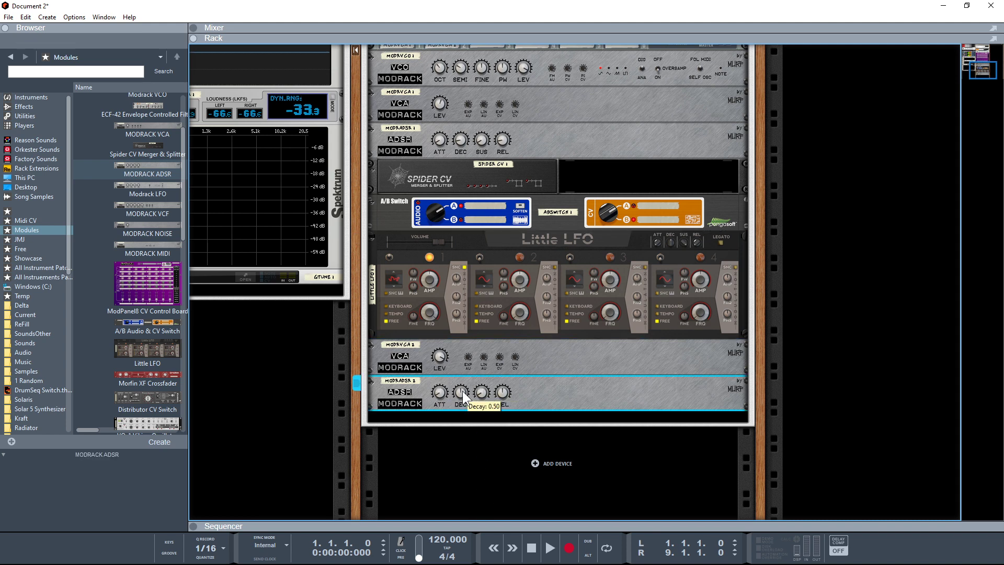
drag(463, 391, 463, 447)
click(463, 443)
click(458, 391)
drag(502, 392, 500, 448)
Step: Toggle the VCO's Follow MIDI switch and adjust the line mixer's master level
scroll(628, 372, up, 5)
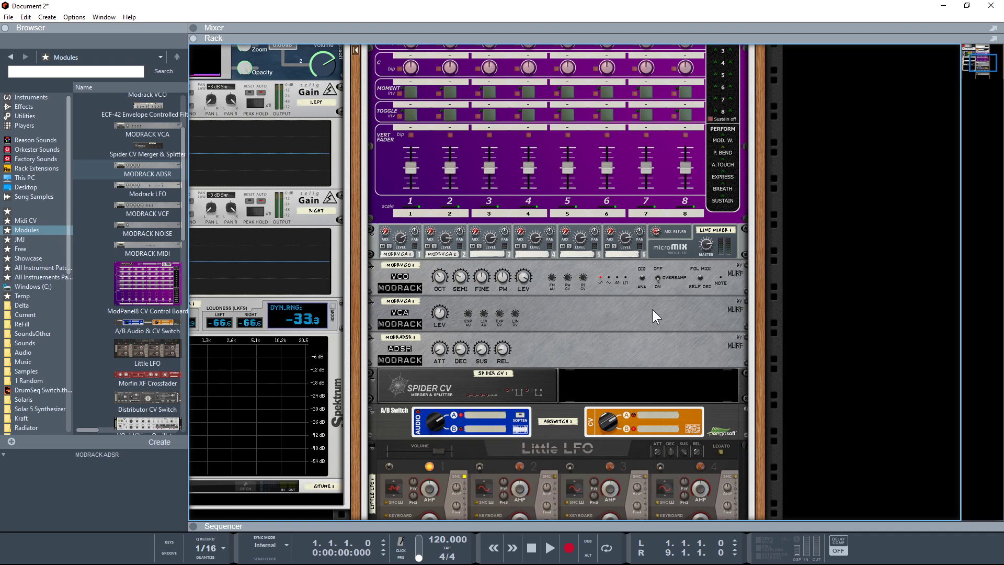
click(701, 276)
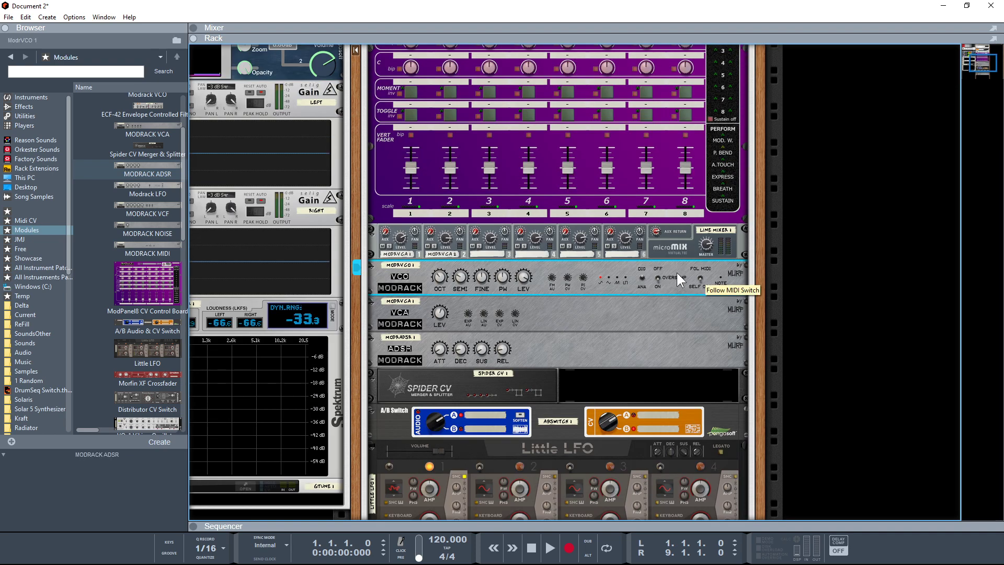
scroll(617, 318, up, 4)
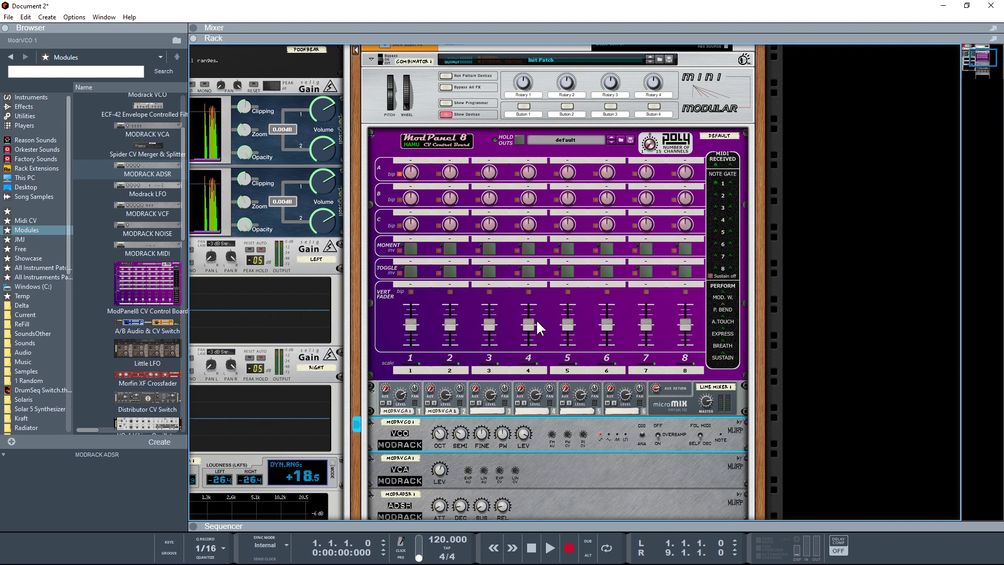
click(705, 397)
drag(714, 432, 711, 428)
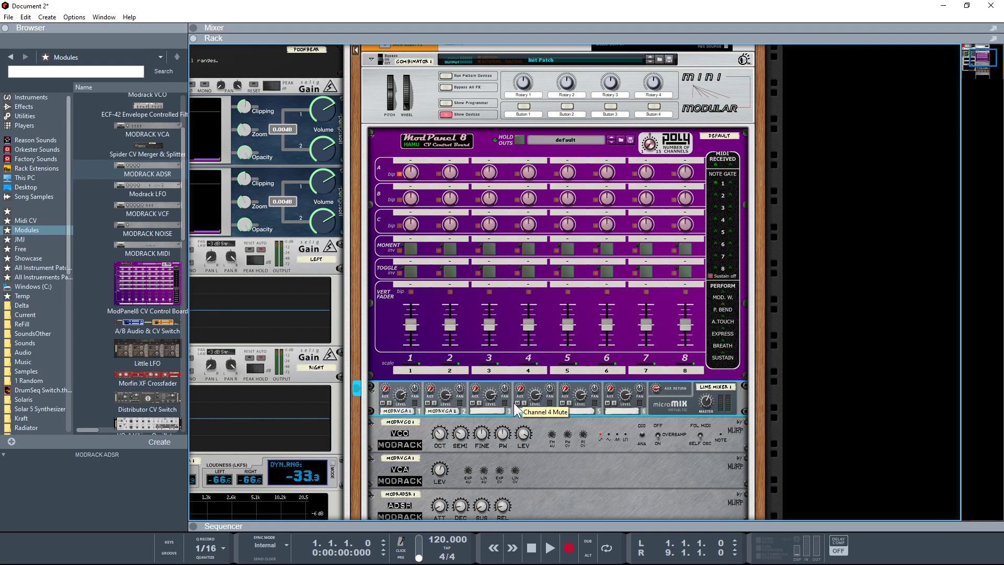
Step: Show the Combinator's Programmer
scroll(514, 402, up, 4)
scroll(513, 403, down, 2)
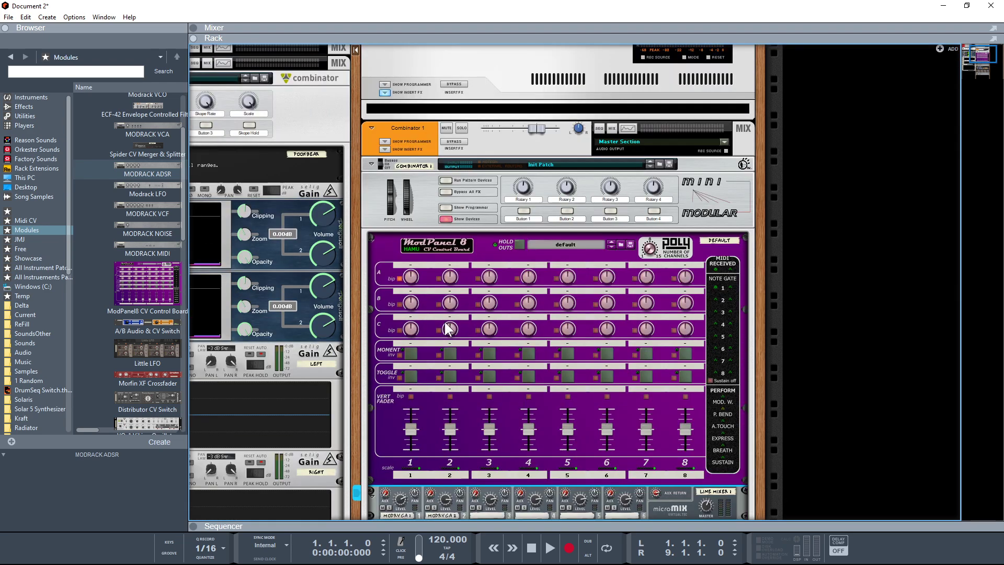
click(447, 208)
Step: Turn on LFO 2 of the Little LFO with a smooth noise waveform and a frequency of 0.124 Hz
scroll(496, 352, down, 2)
scroll(497, 353, down, 5)
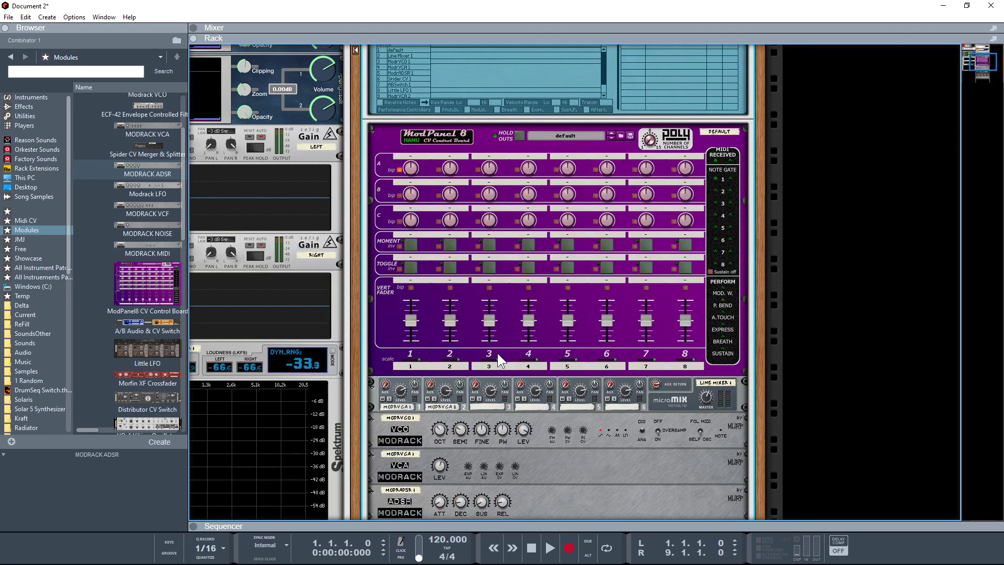
scroll(497, 355, down, 1)
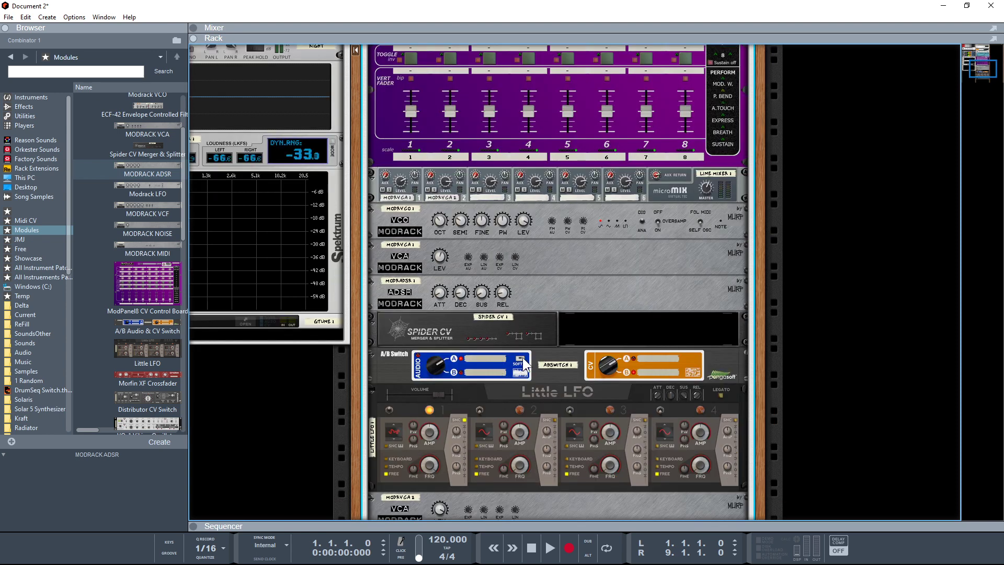
click(479, 410)
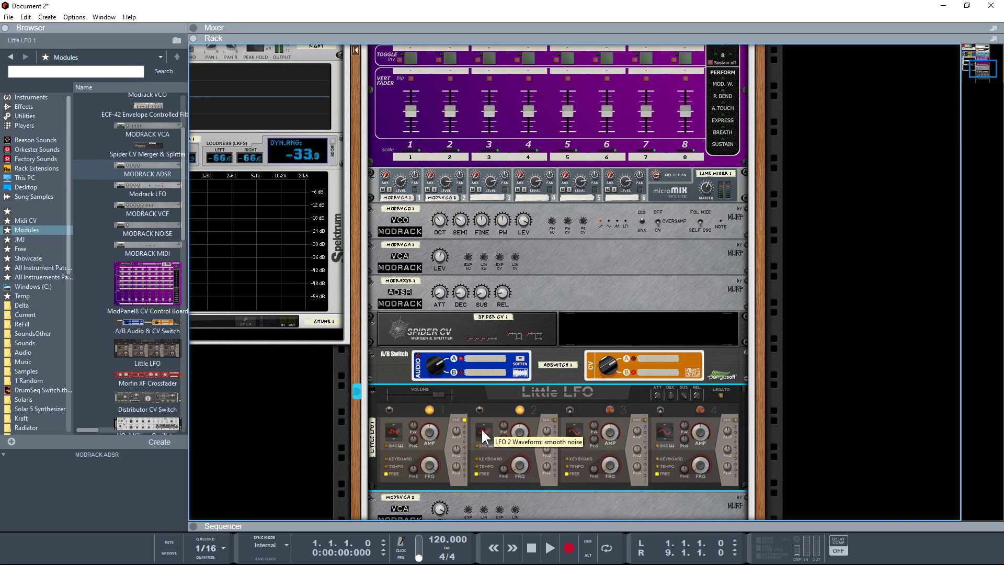
click(483, 436)
click(483, 422)
drag(521, 464, 522, 458)
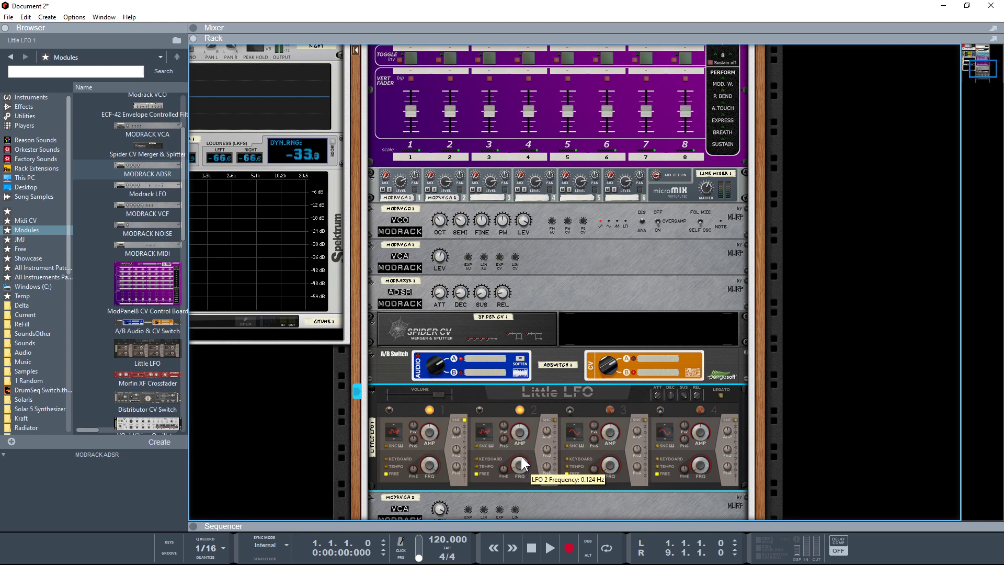
Step: Patch LFO 2's CV output into the Combinator's CV 1 input and return to the rack's front
key(Tab)
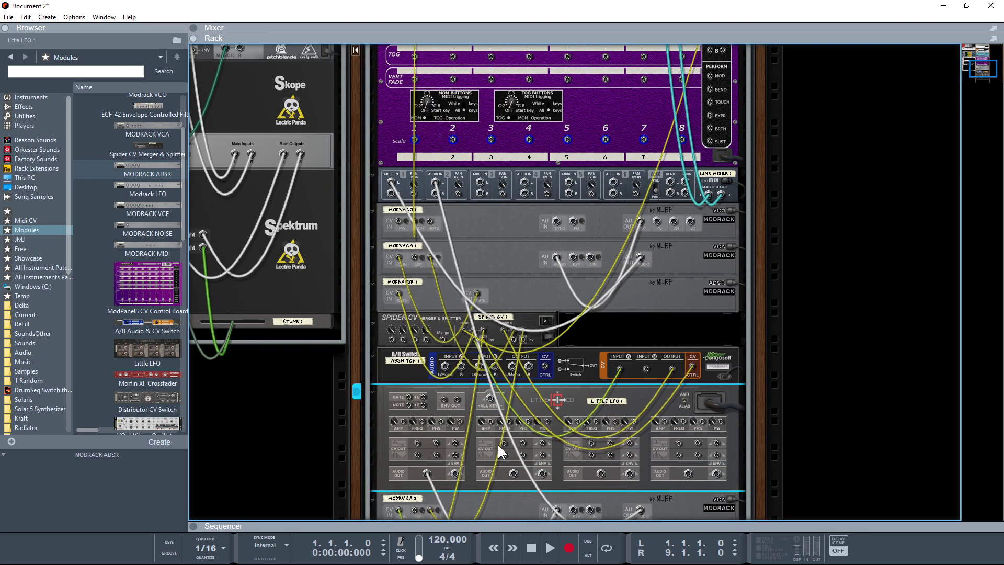
drag(519, 456, 444, 157)
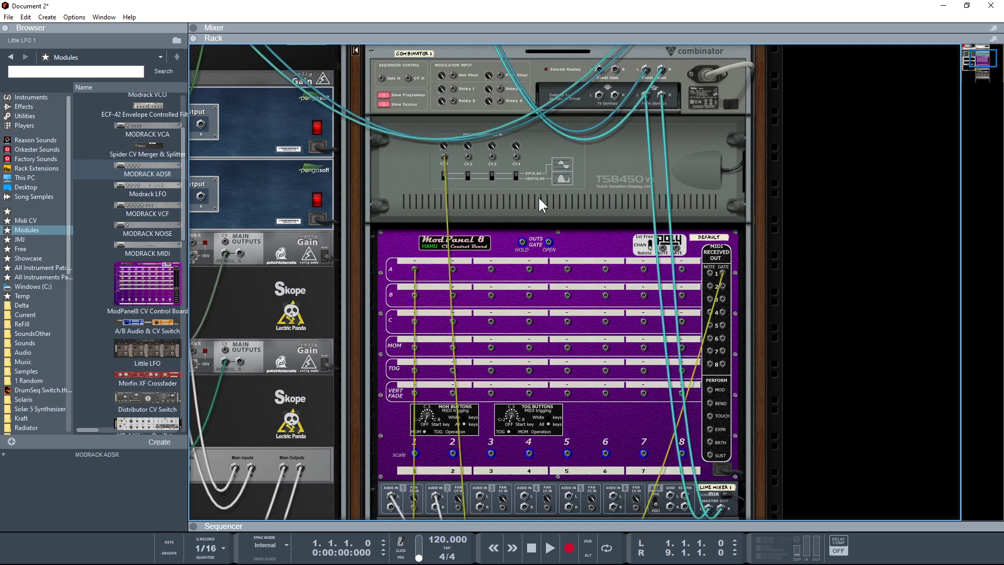
key(Tab)
Step: Route CV Input 1 to the VCO Fine Tune of ModrVCO 1 in the Combinator's modulation routing
click(416, 166)
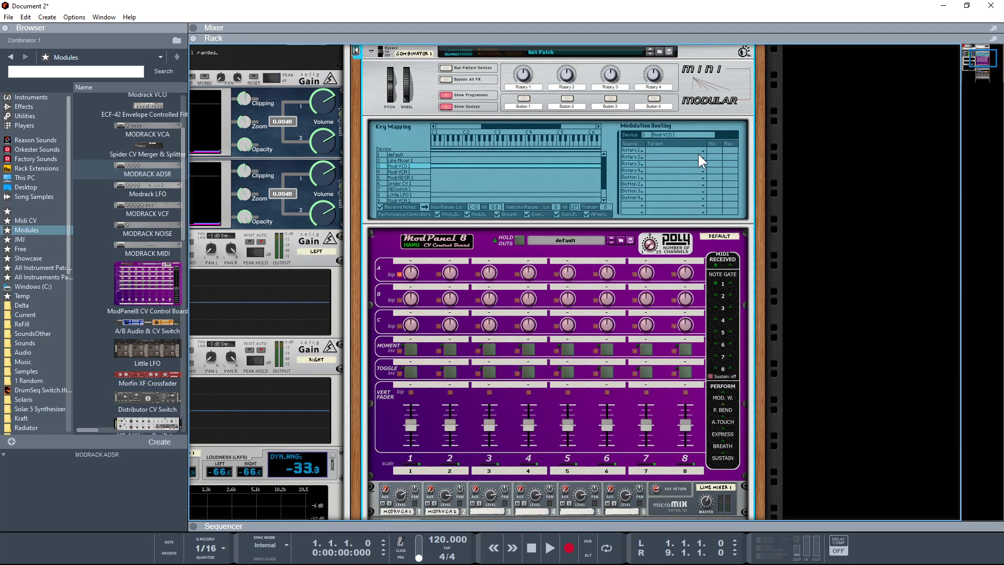
click(642, 150)
click(675, 334)
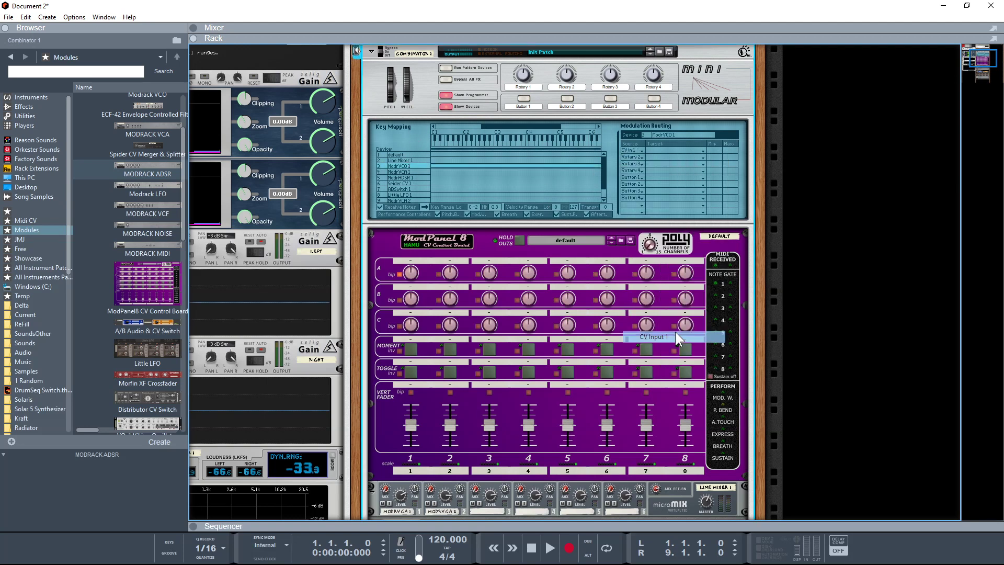
click(703, 149)
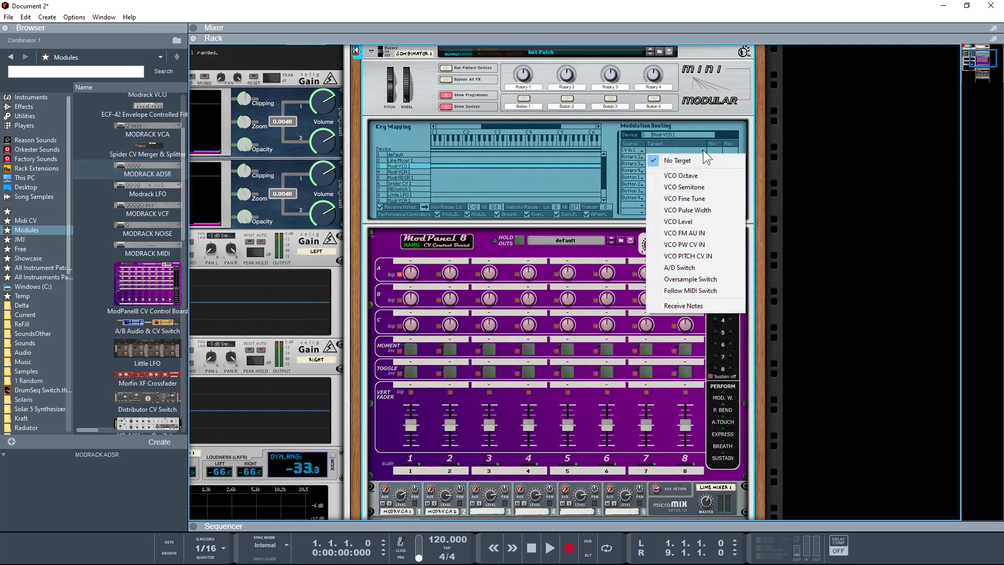
click(683, 198)
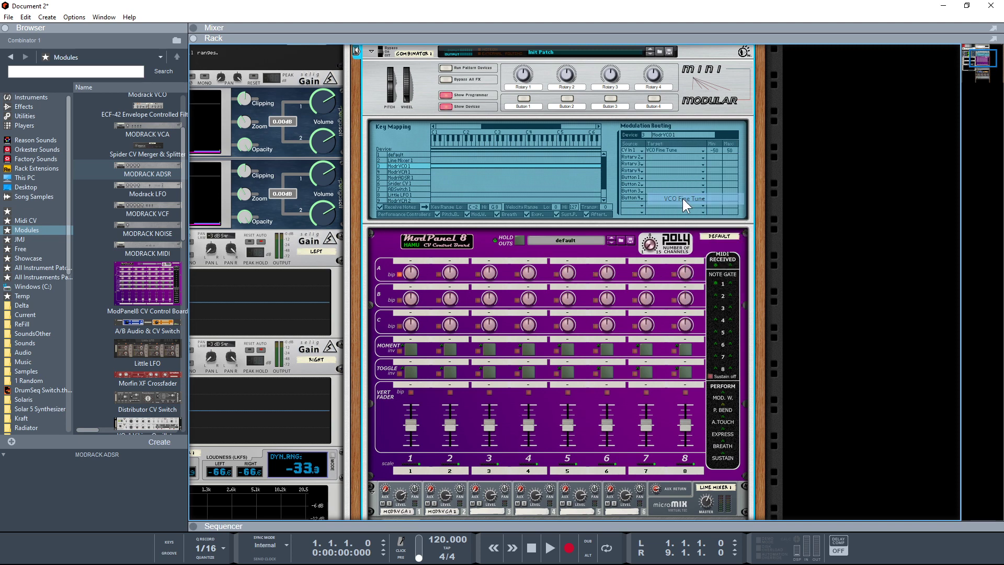
Step: Try a minimum of -28 for the CV Input 1 to VCO Fine Tune routing
scroll(532, 396, down, 5)
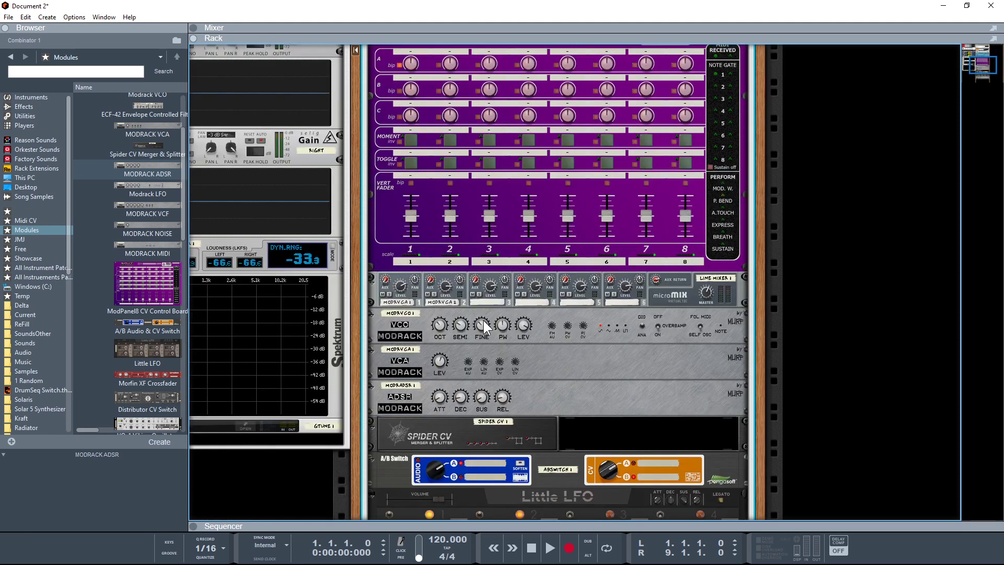
scroll(548, 321, up, 5)
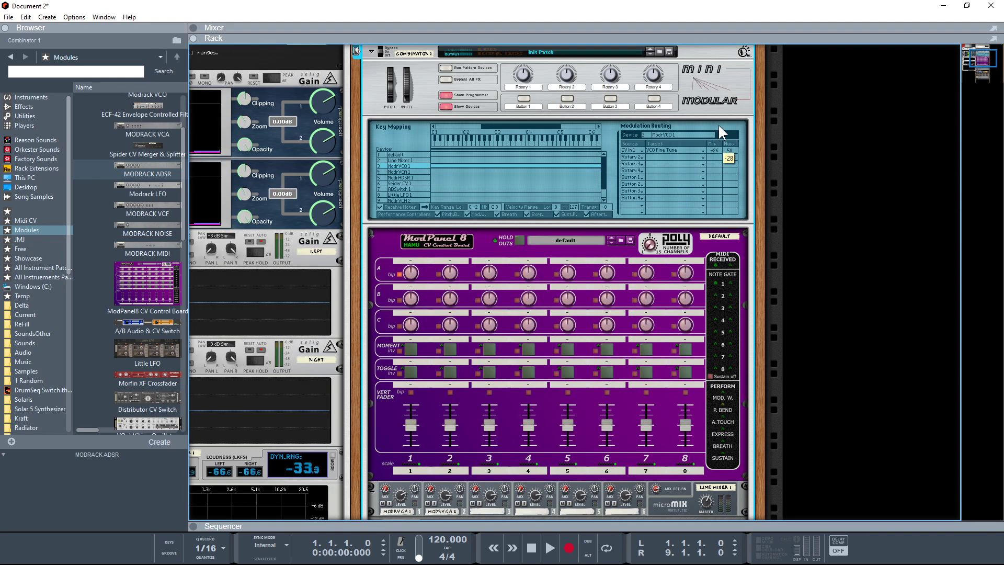
drag(718, 146, 717, 113)
scroll(506, 363, down, 5)
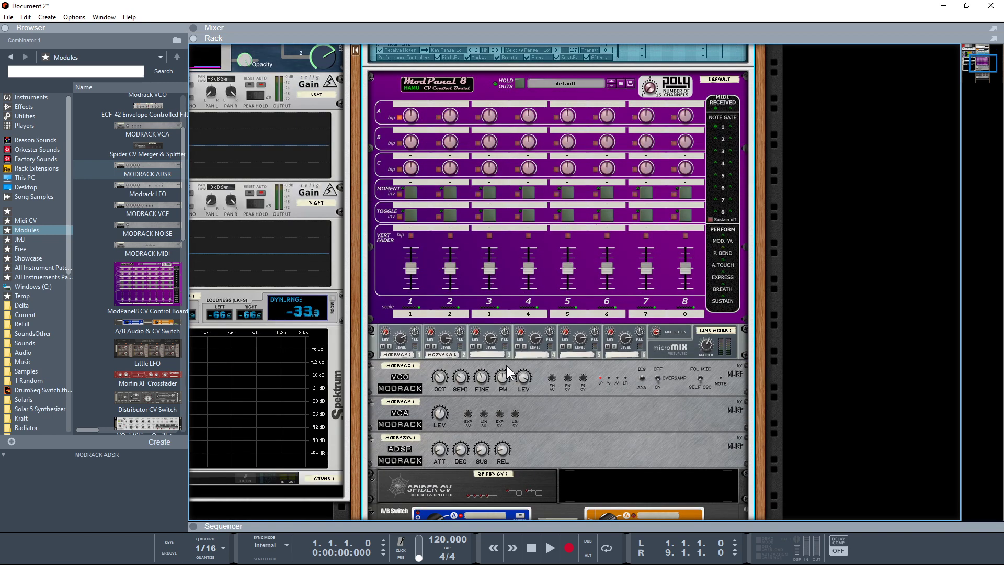
scroll(500, 274, up, 5)
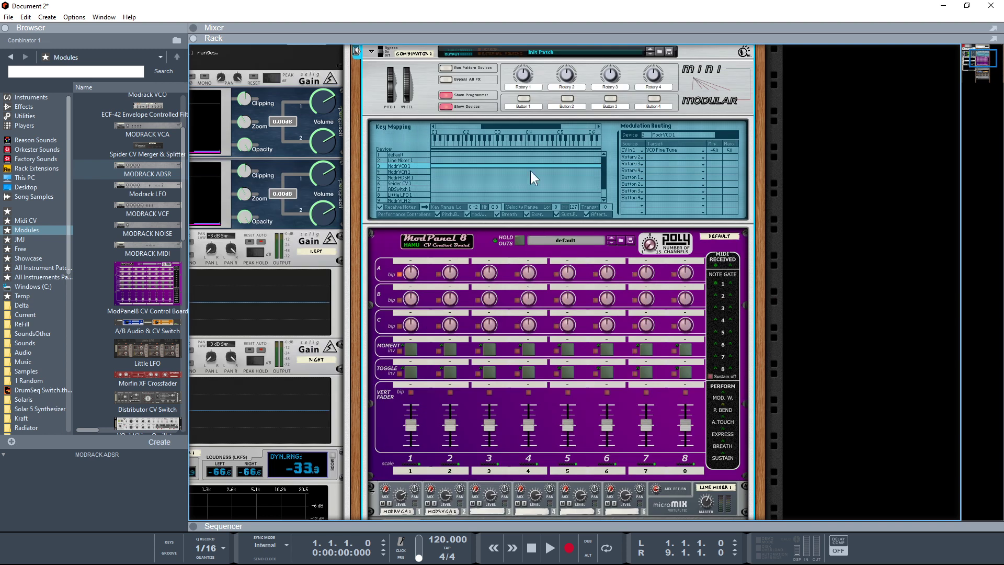
Step: Route the Combinator's Rotary 1 to knob A 1 of the ModPanel8 device
click(412, 154)
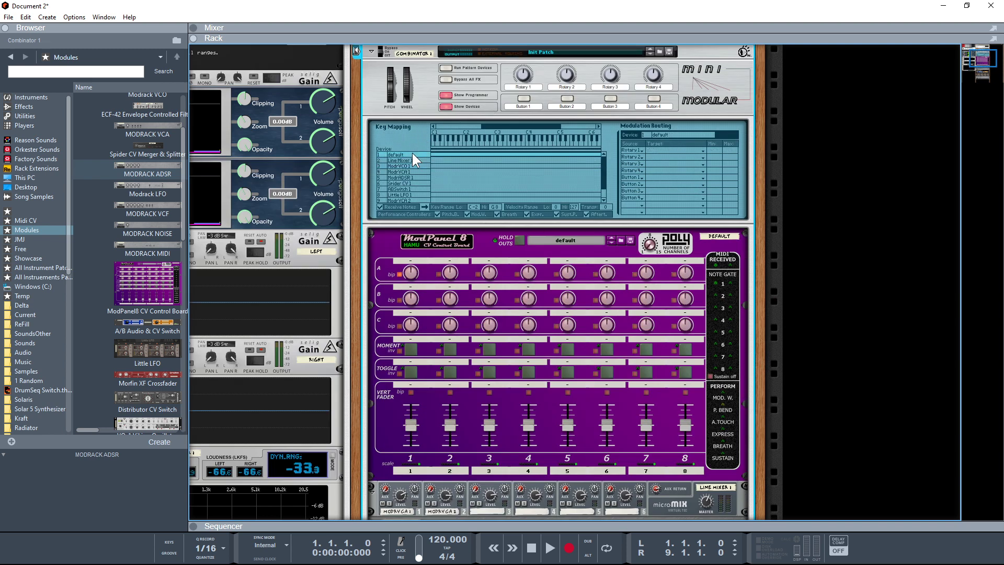
click(704, 149)
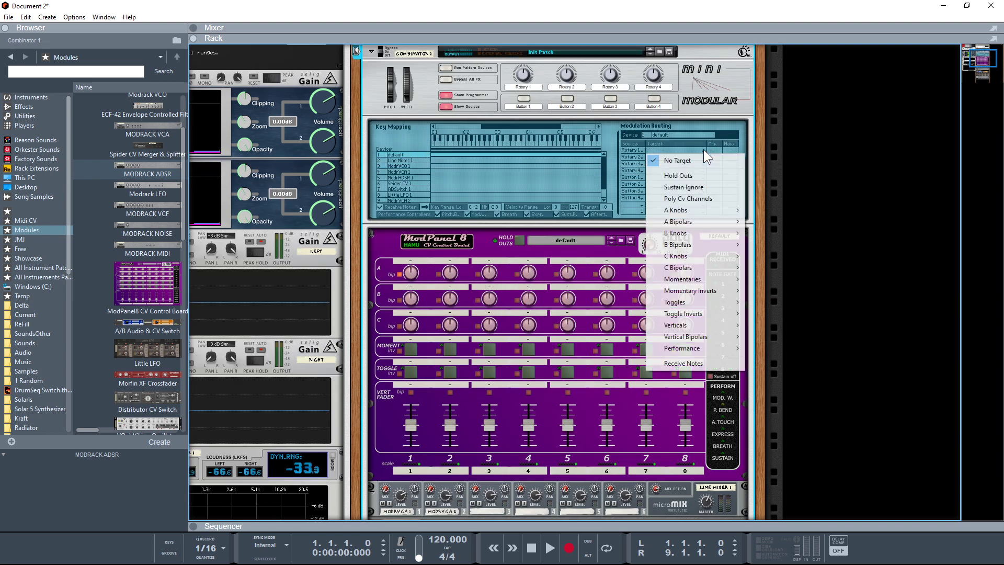
mouse_move(701, 210)
click(764, 211)
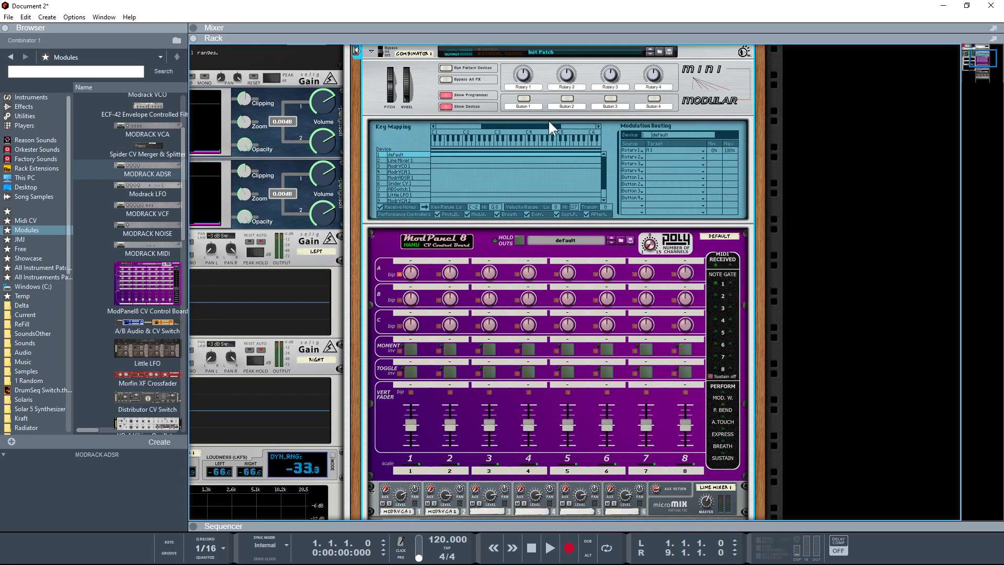
Step: Hide the Combinator's Programmer and fold the ModPanel8 device
click(447, 94)
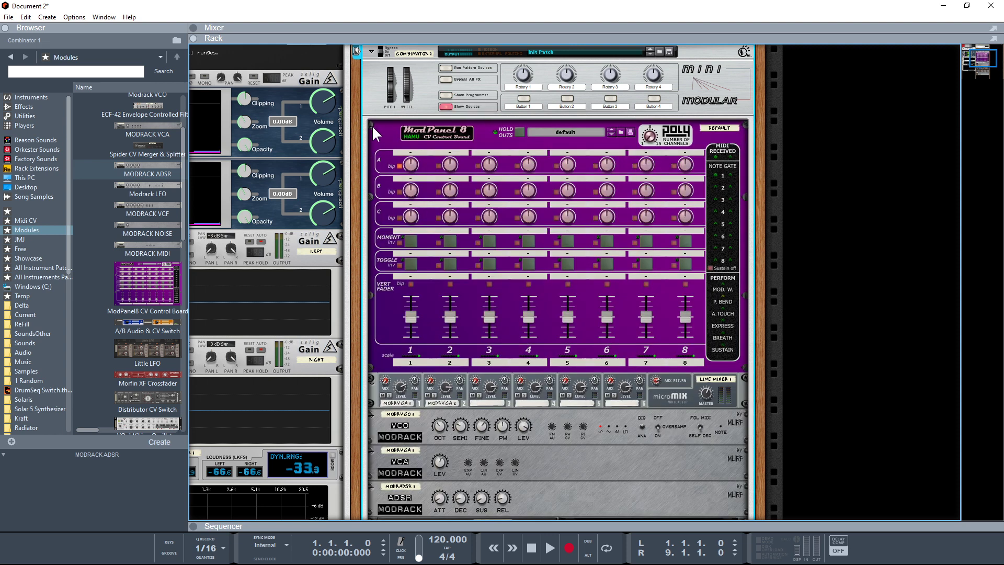
click(372, 124)
scroll(504, 220, down, 2)
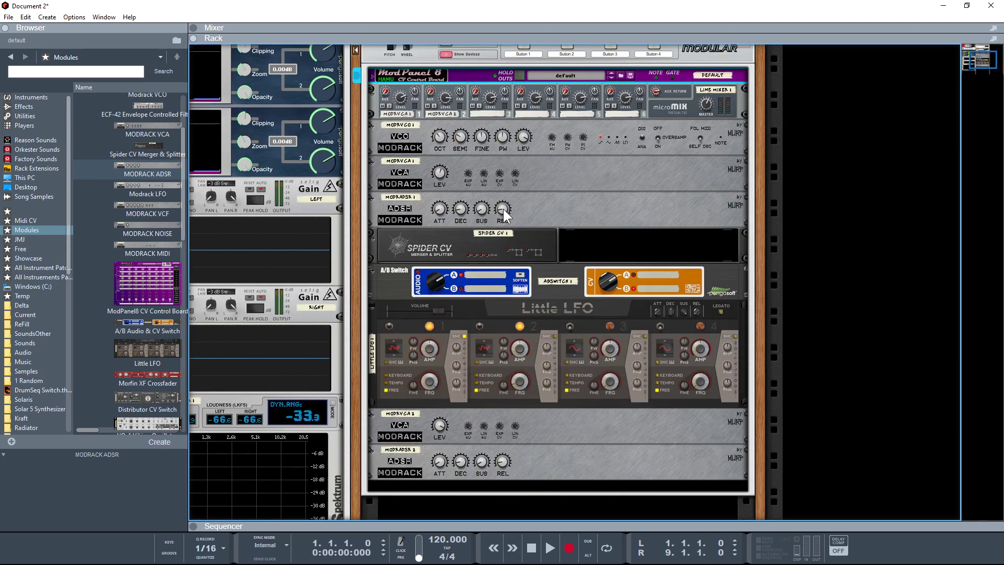
Step: Fine-adjust LFO 2's frequency on the Little LFO to refine the VCO's pitch drift
mouse_move(503, 209)
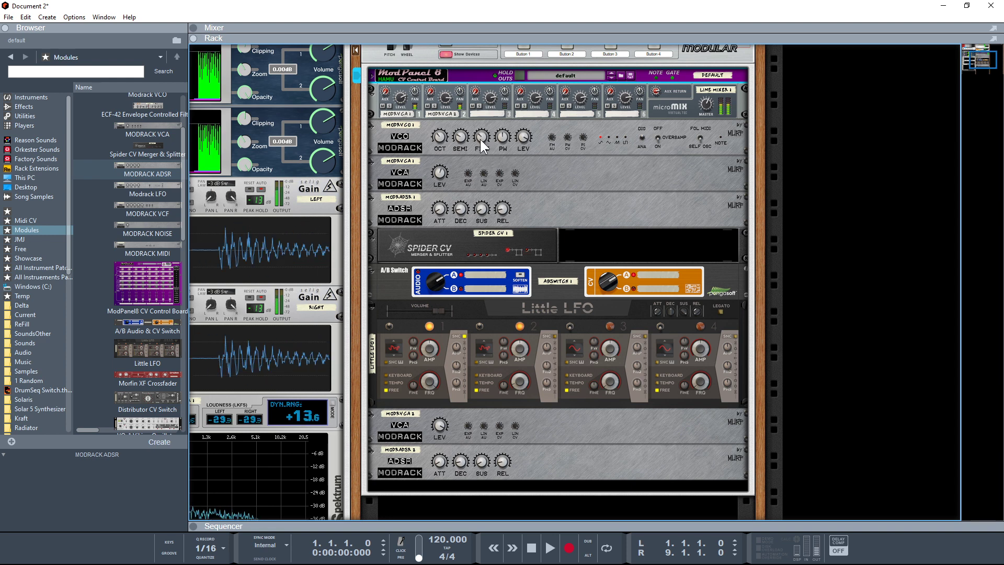
drag(481, 139, 495, 151)
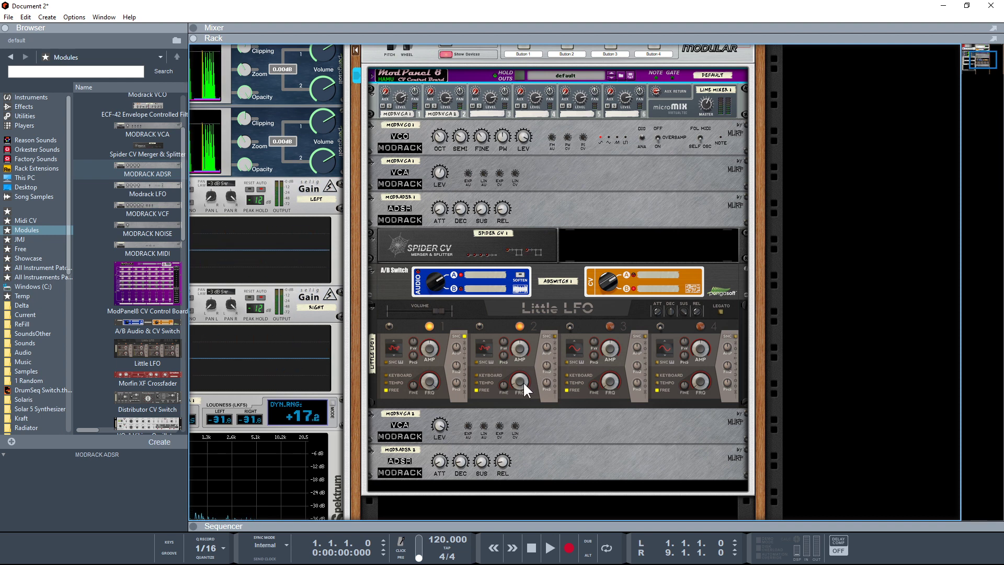
drag(523, 381, 524, 372)
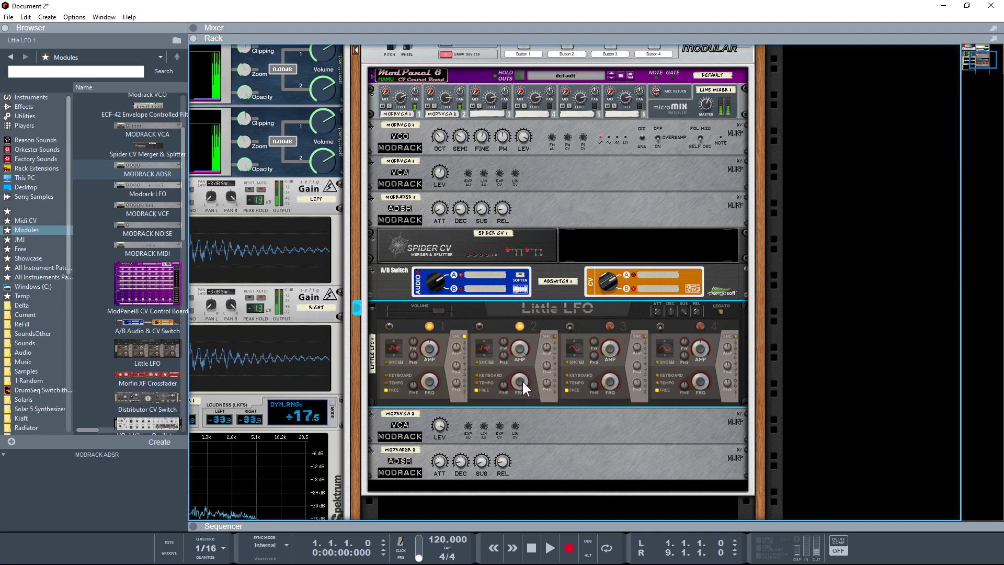
Step: Lower the frequency of LFO 2 on the Little LFO device for slower pitch modulation
mouse_move(522, 381)
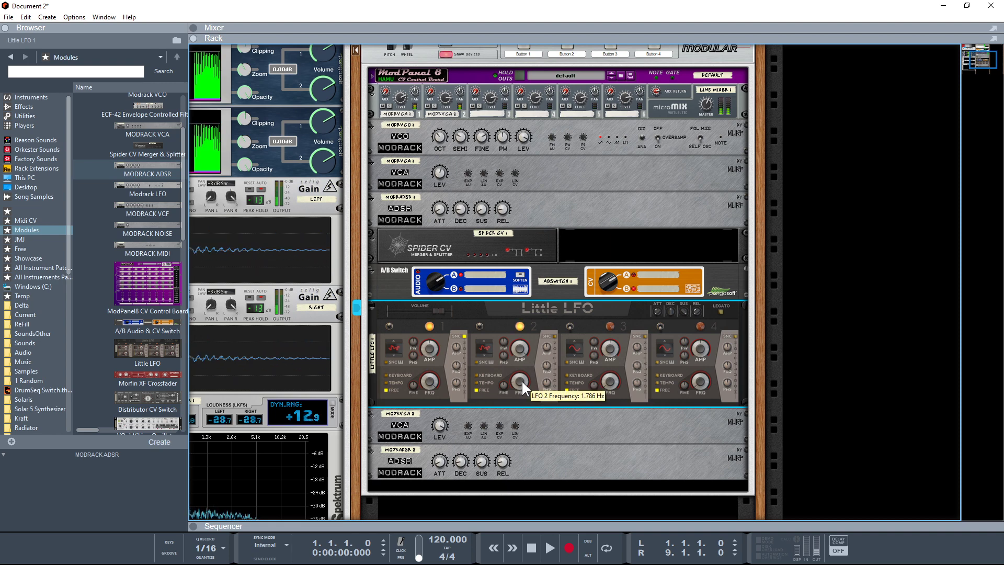
drag(520, 380, 520, 392)
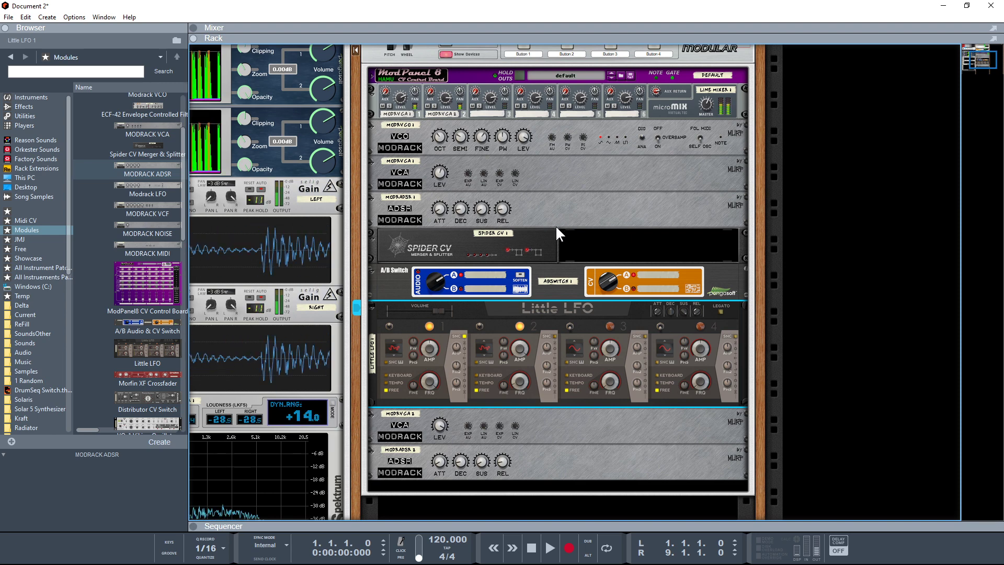
Step: Set the Combinator's CV In 1 to VCO Fine Tune routing to minimum -27 and maximum 25, then hide the Programmer
scroll(556, 225, up, 3)
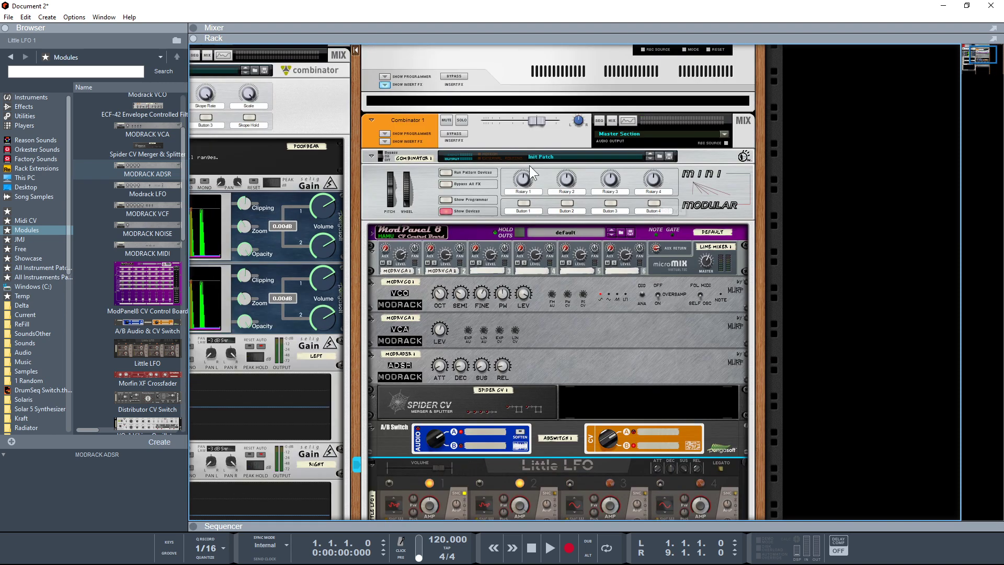
click(448, 199)
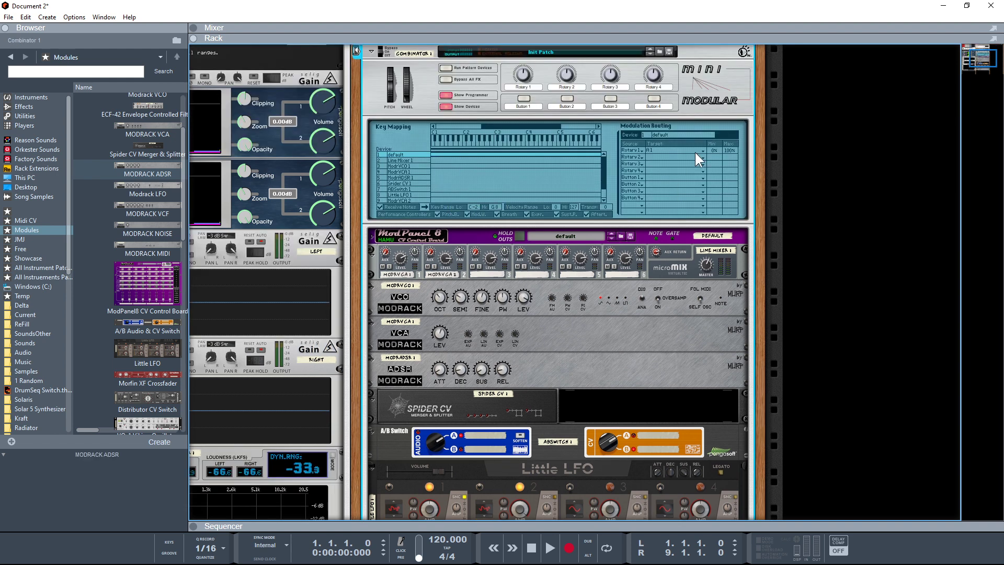
click(412, 166)
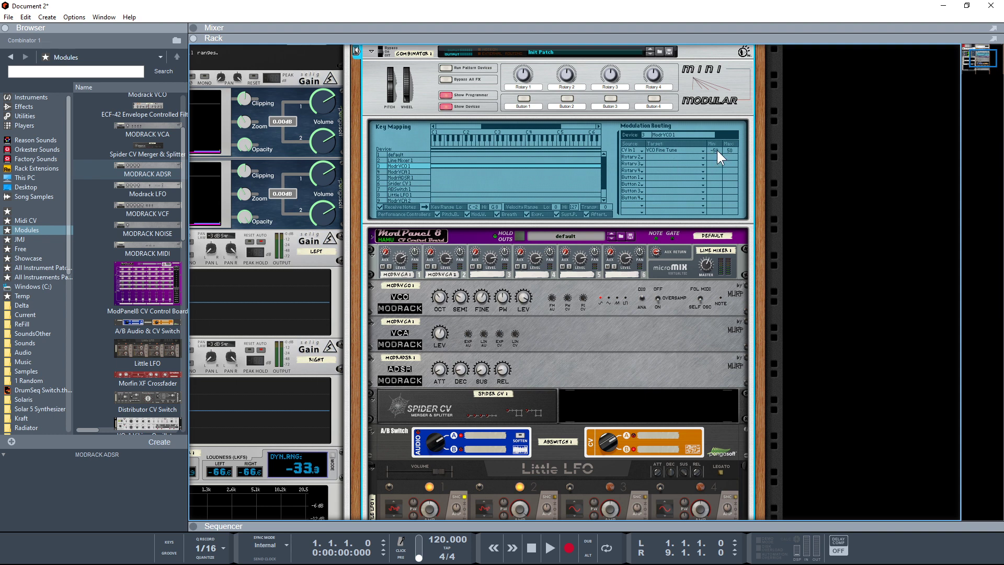
mouse_move(718, 137)
mouse_down()
mouse_move(718, 153)
mouse_move(720, 102)
mouse_move(720, 130)
mouse_up()
drag(729, 163, 729, 177)
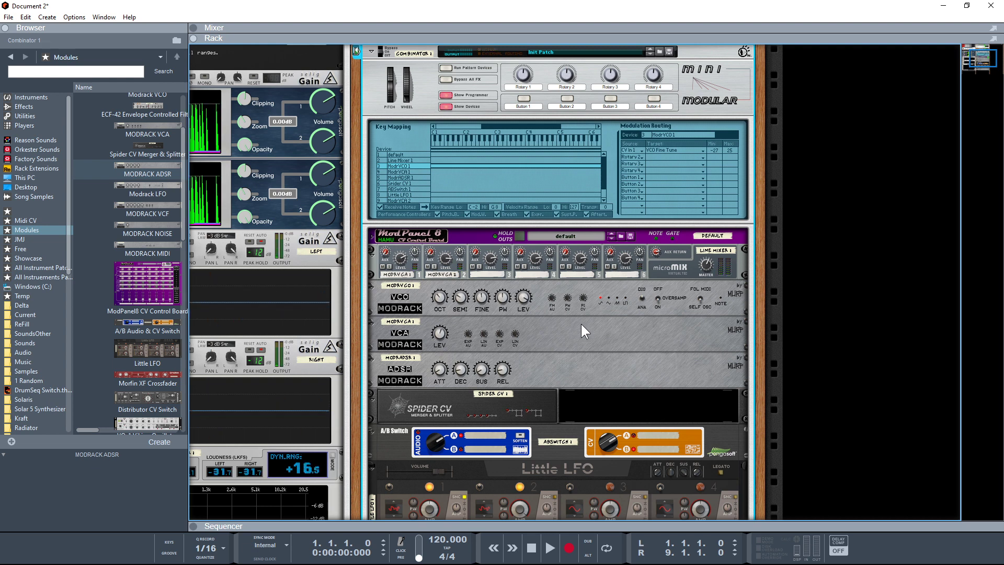
click(447, 95)
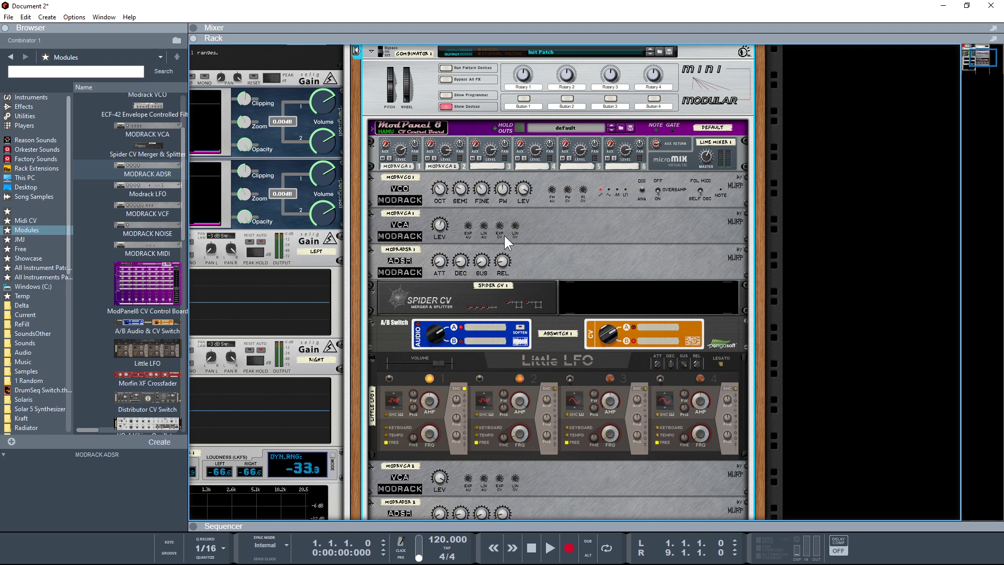
scroll(505, 238, up, 1)
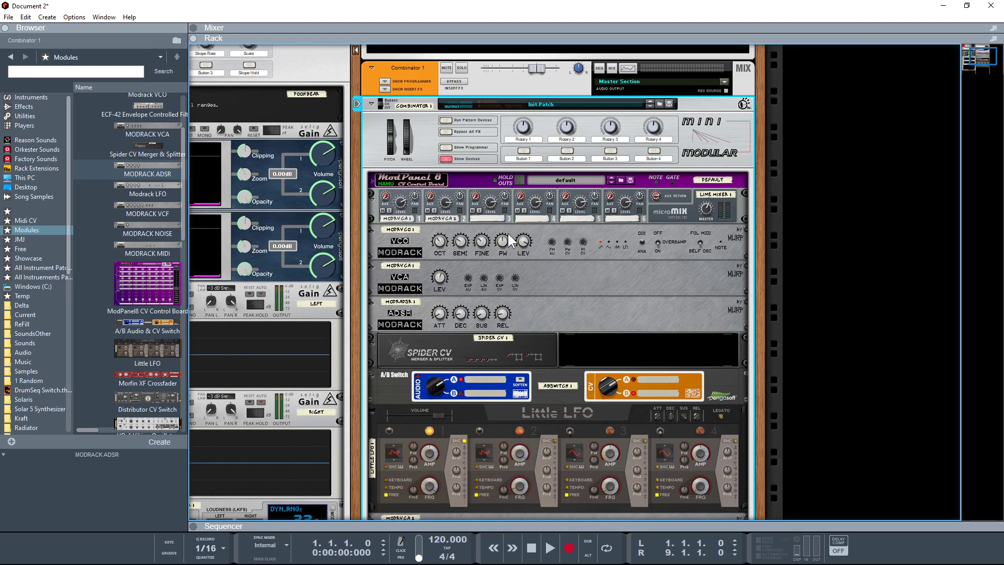